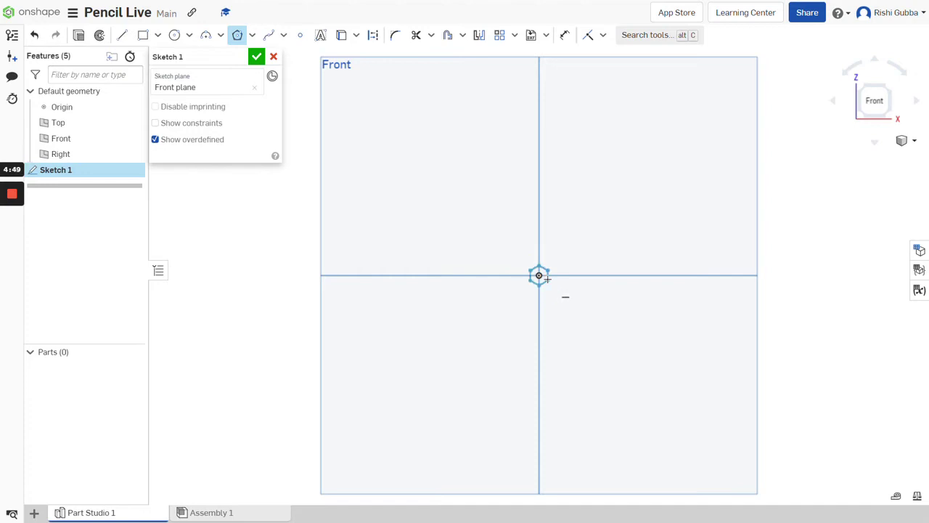
- Draw a circumscribed hexagon centred on the origin, dimension its inner construction circle to 7 mm diameter, and finish the sketch
click(536, 316)
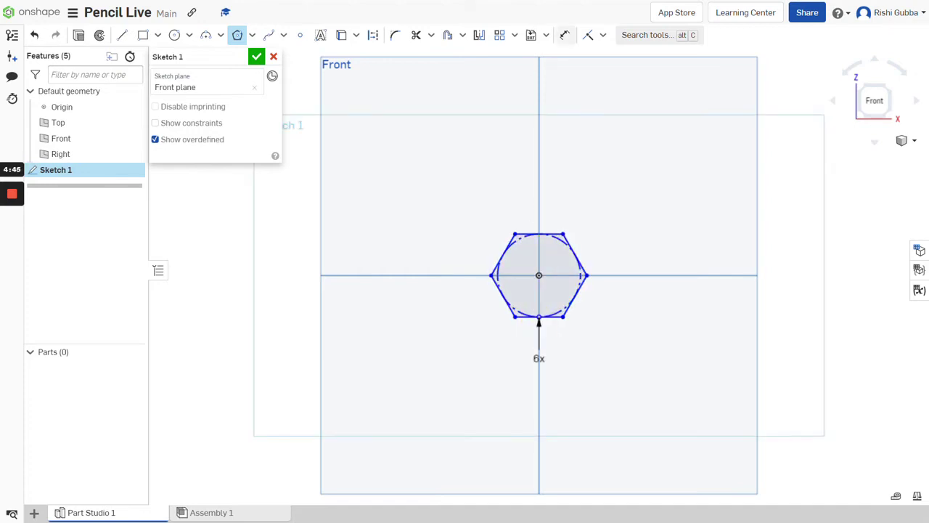
click(565, 34)
click(519, 237)
click(504, 175)
text(7mm)
key(Return)
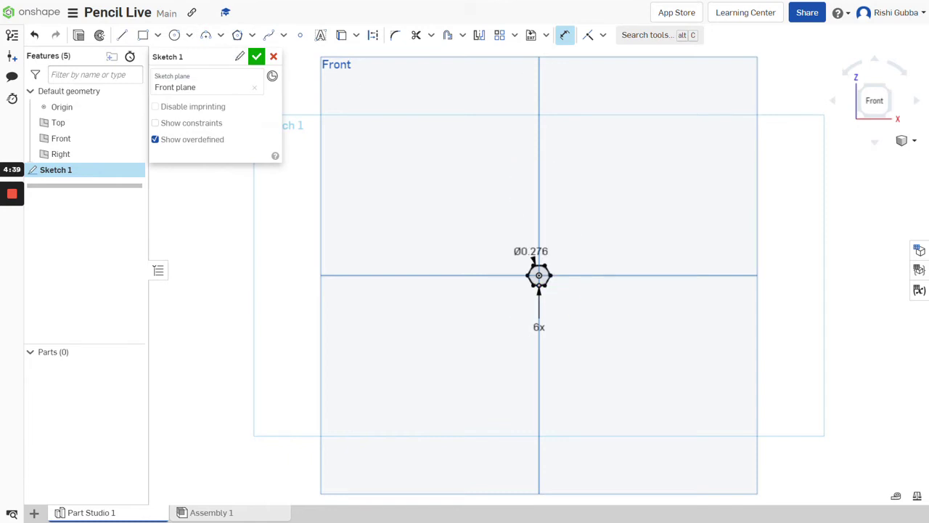
click(256, 56)
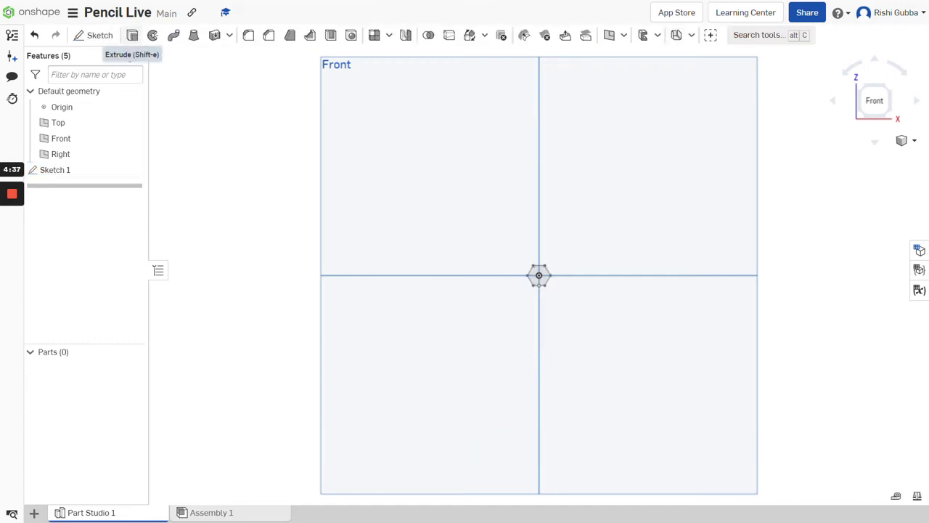
- Extrude the hexagon as a new solid with a blind depth of 150 mm
click(133, 35)
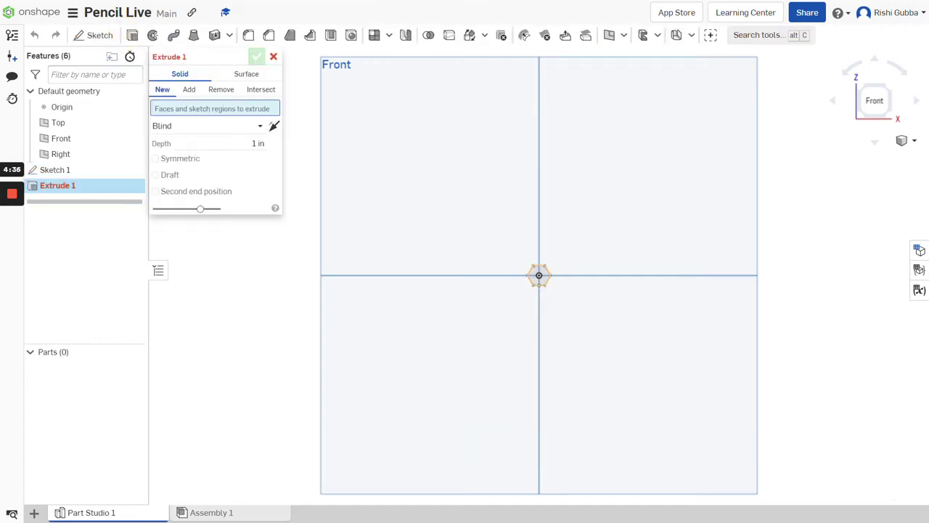
click(537, 271)
click(240, 155)
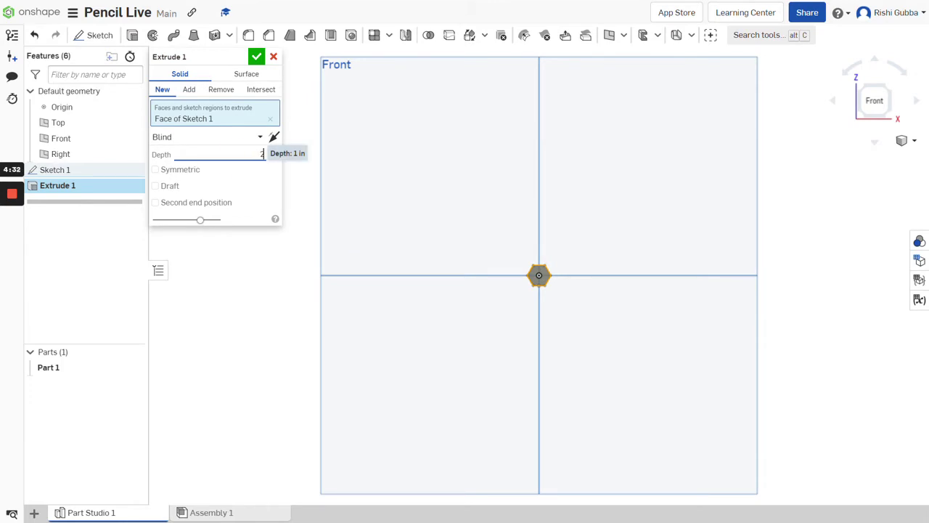
text(150)
key(Return)
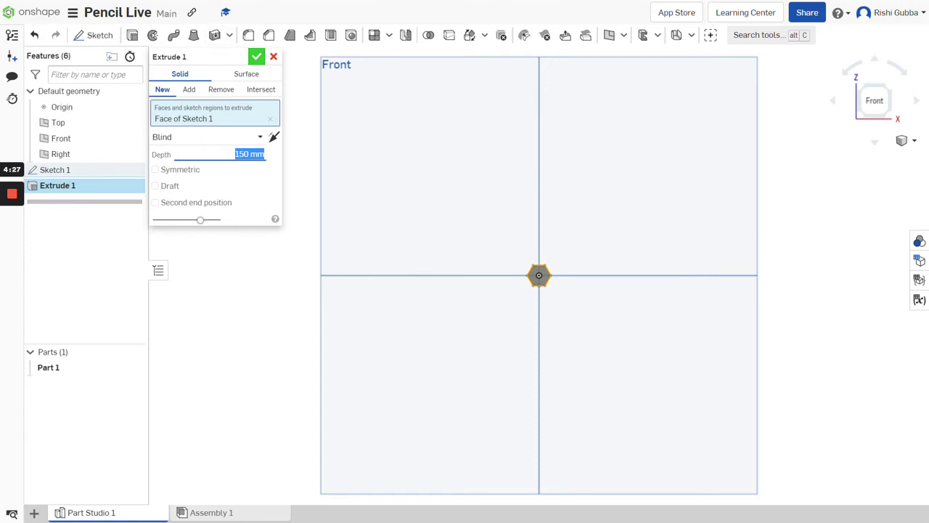
click(256, 56)
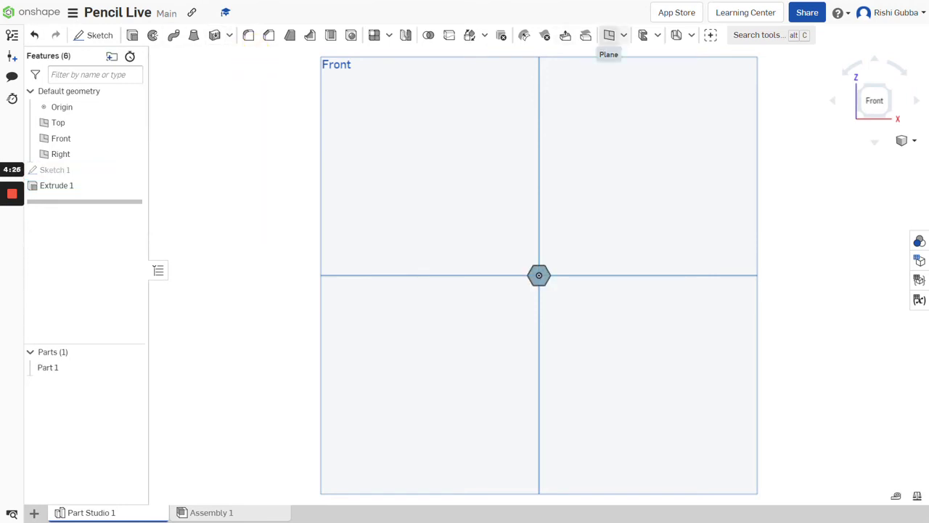
- Create an offset plane from the front hexagonal end face of the extruded body
click(608, 35)
scroll(547, 275, up, 3)
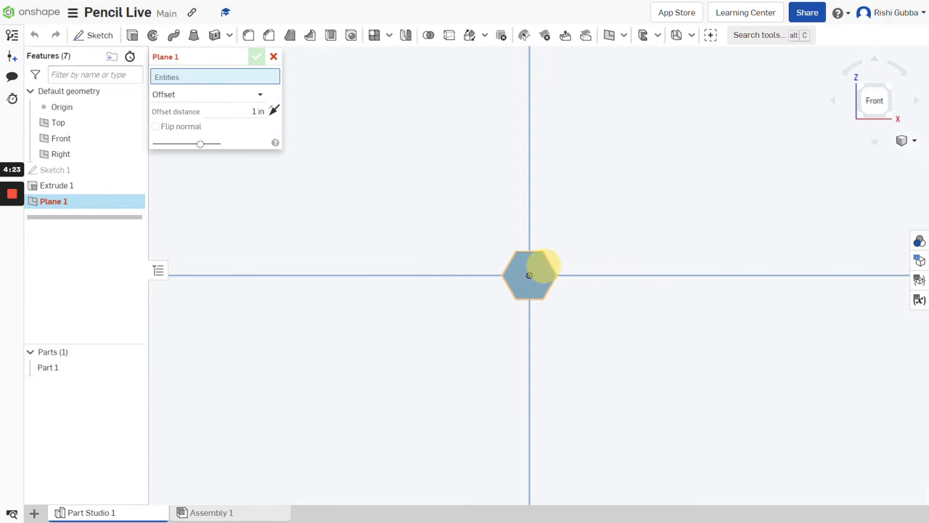
click(537, 270)
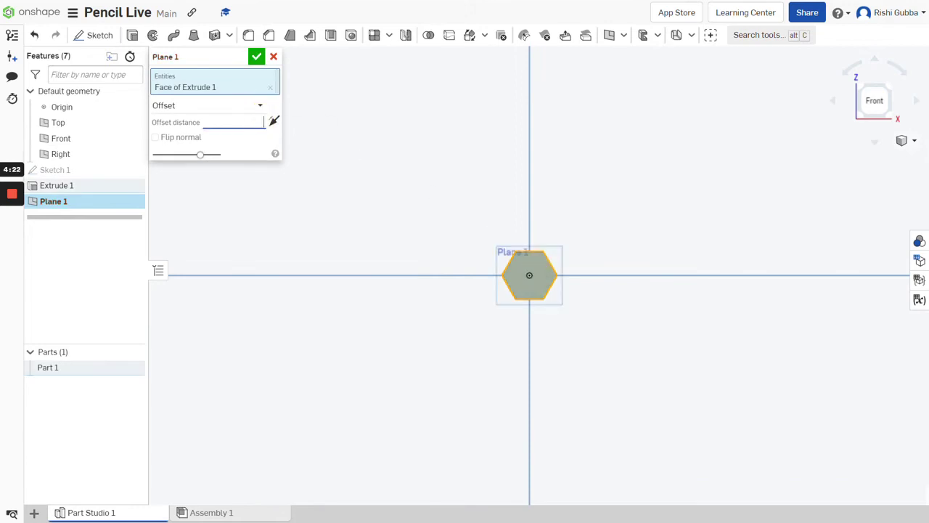
key(Return)
click(256, 56)
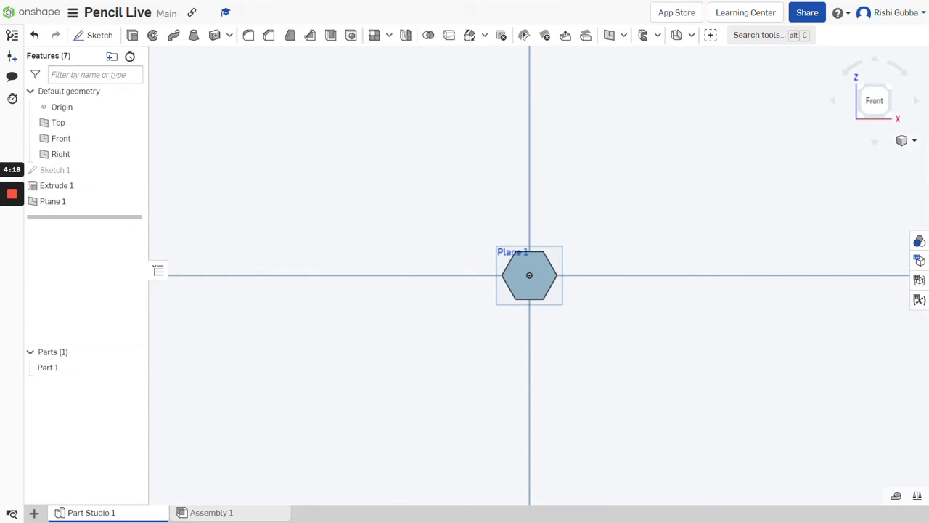
- Create a sketch on Plane 1 containing a single point at the origin, and finish the sketch
click(97, 34)
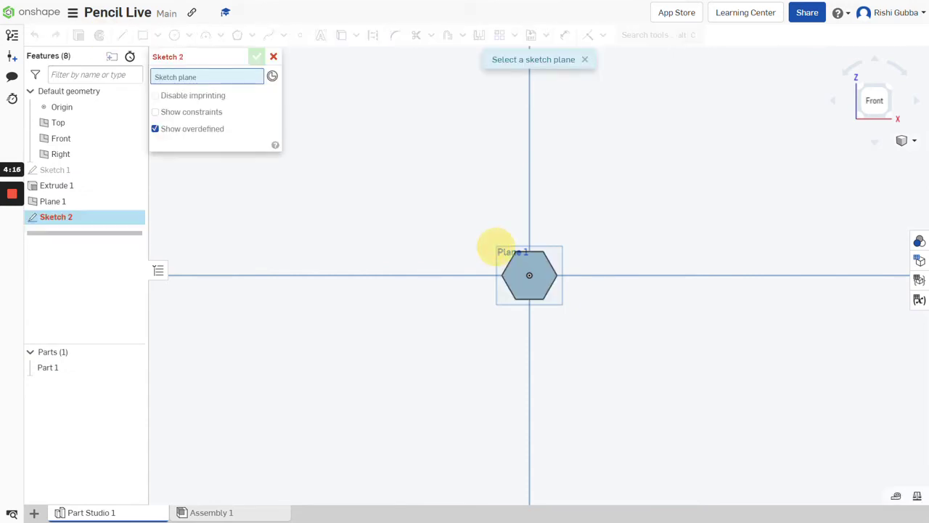
click(496, 248)
click(254, 87)
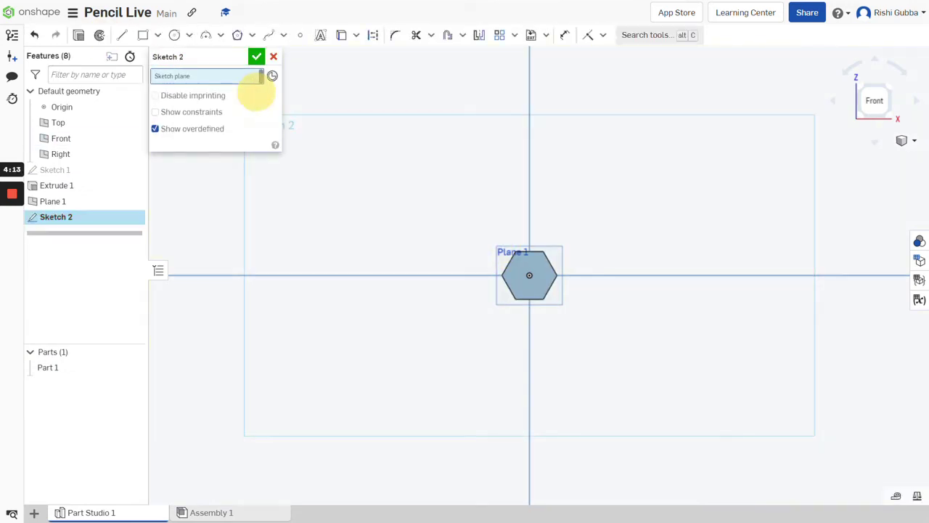
click(512, 252)
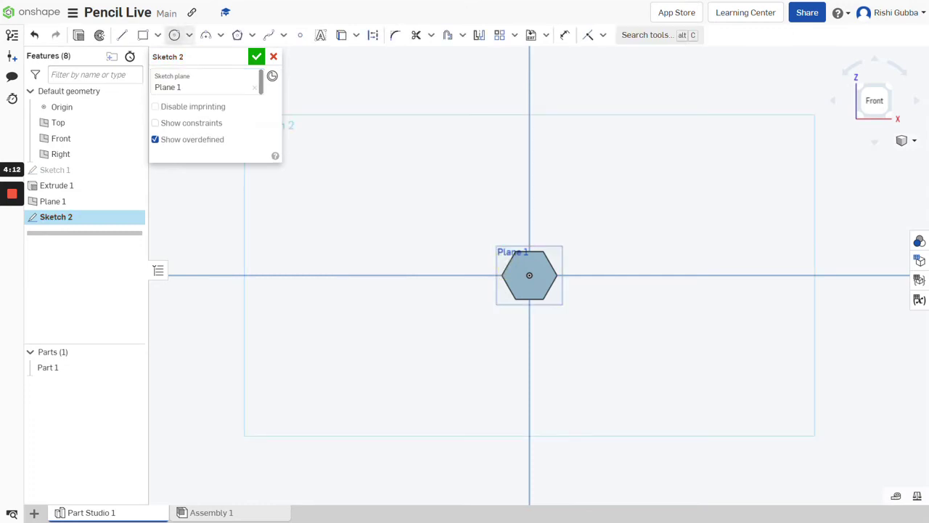
click(300, 34)
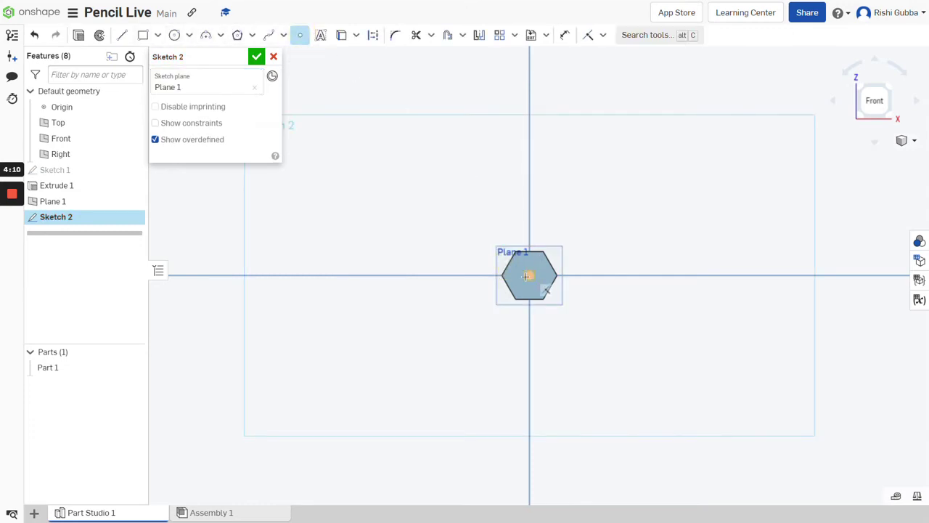
click(529, 275)
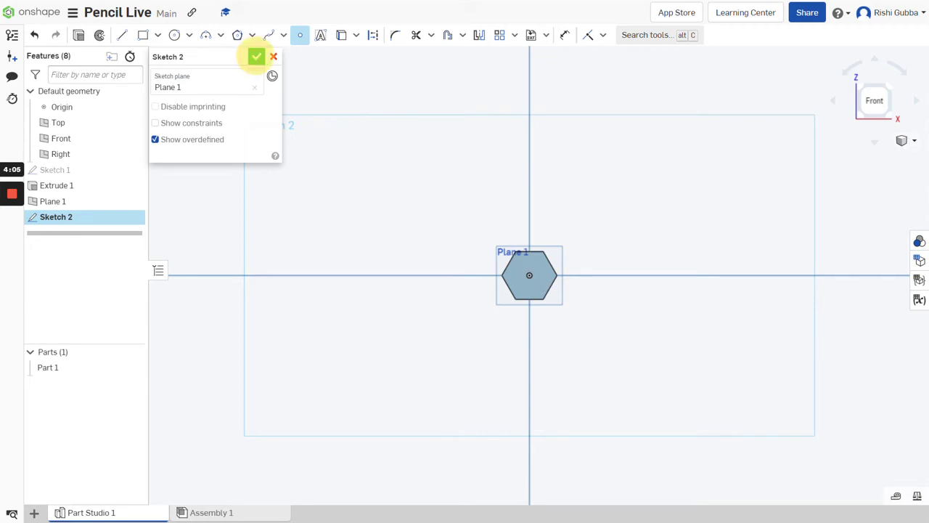
click(257, 56)
- Loft from the hexagonal end face to the sketched point to add the pencil's pointed tip to Part 1
click(193, 35)
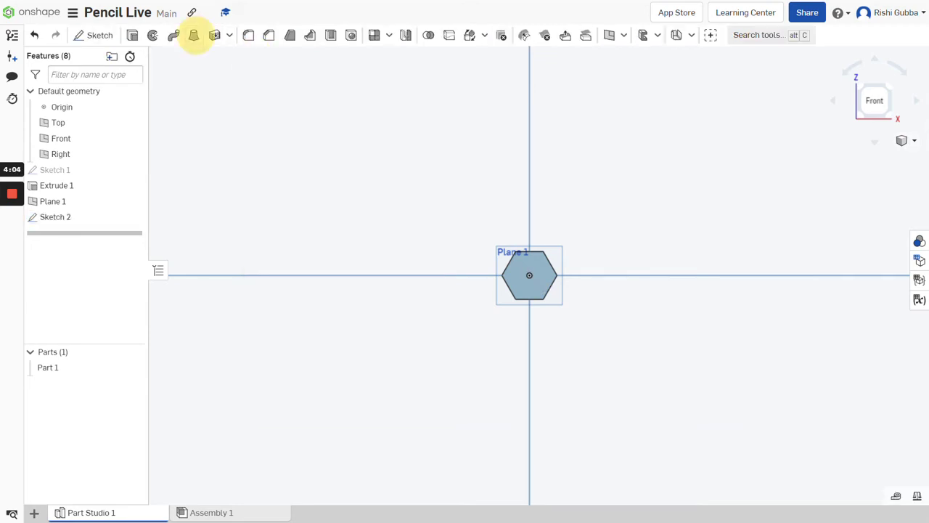
click(518, 269)
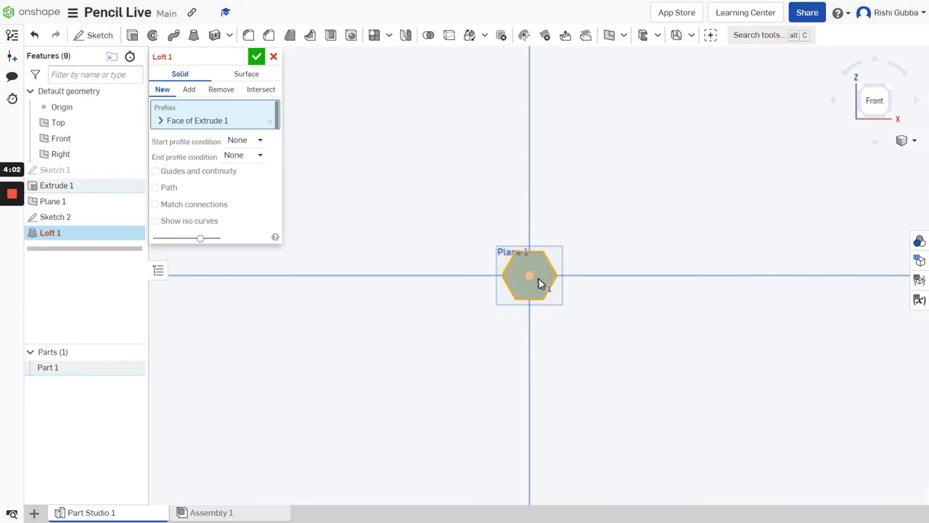
click(529, 277)
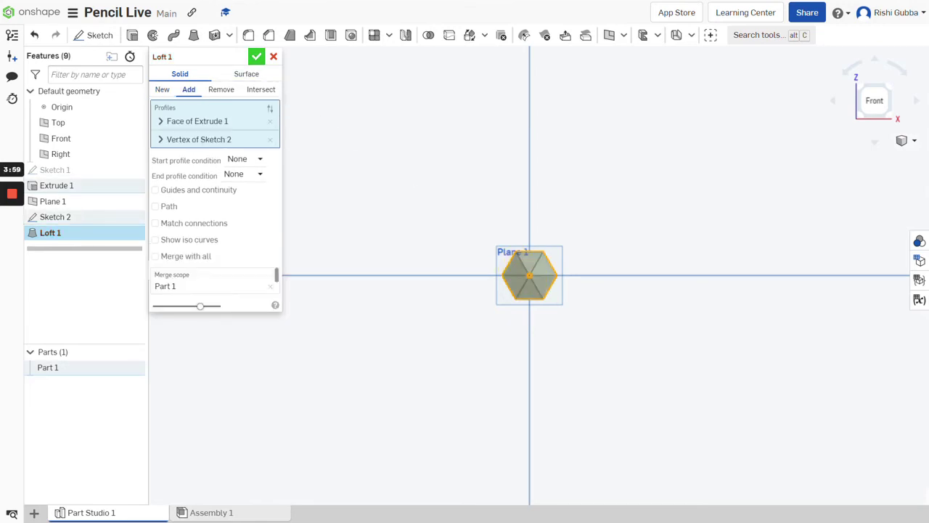
click(258, 58)
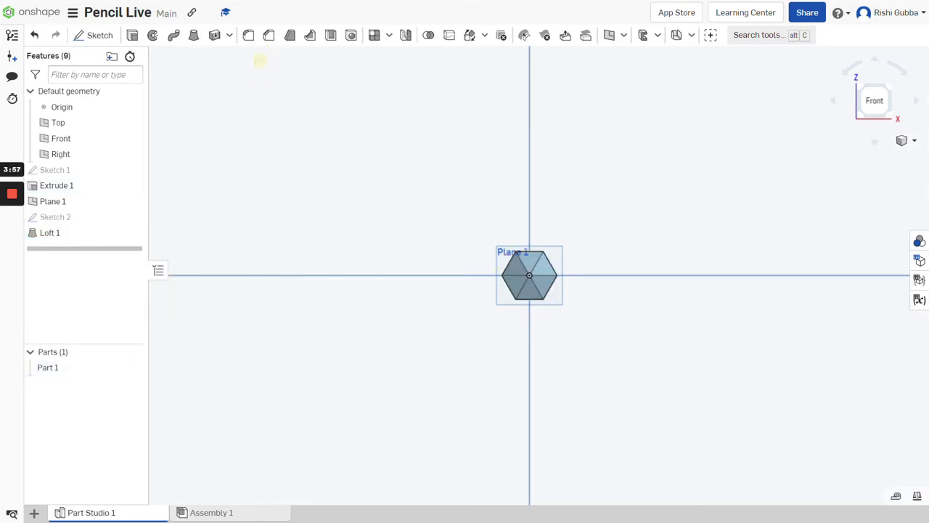
- Start a sketch on the Front plane at the pencil's back end and draw a circle about 0.71 in in diameter centred on the origin
right_drag(493, 167, 633, 169)
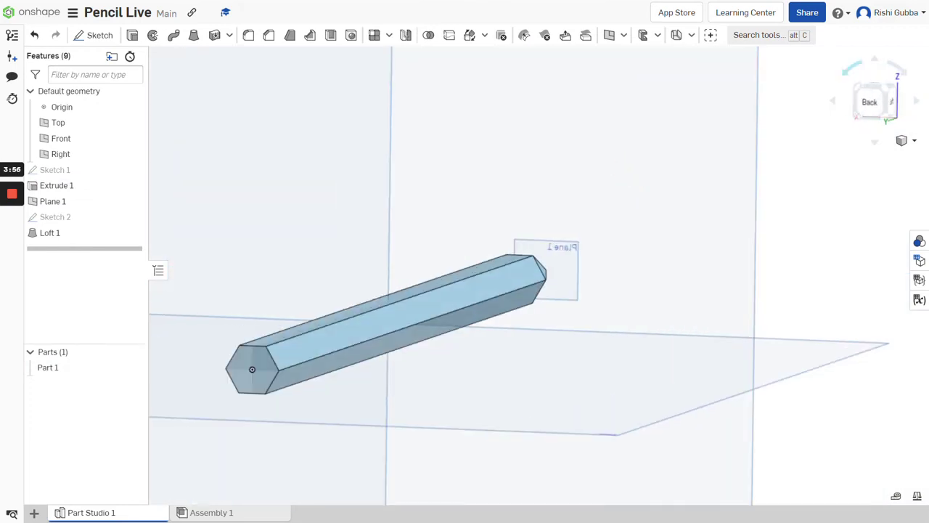
click(868, 97)
click(95, 35)
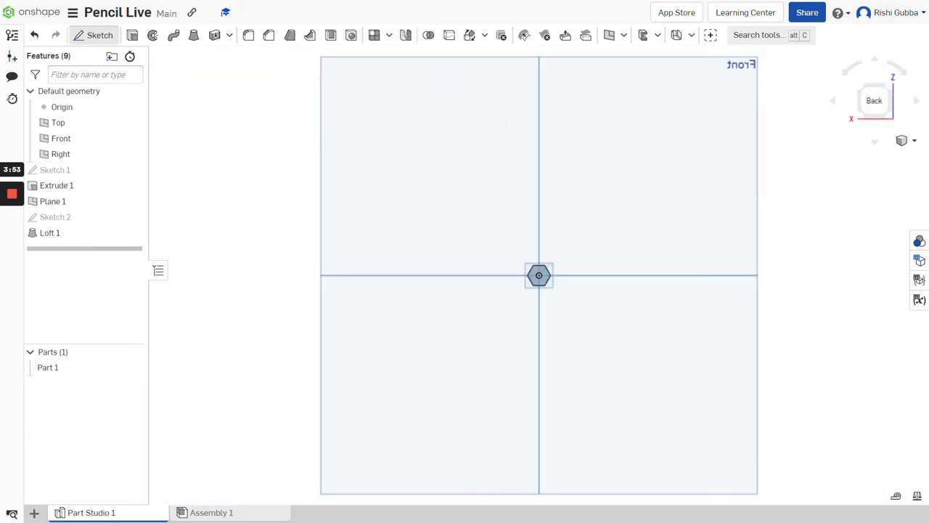
click(438, 210)
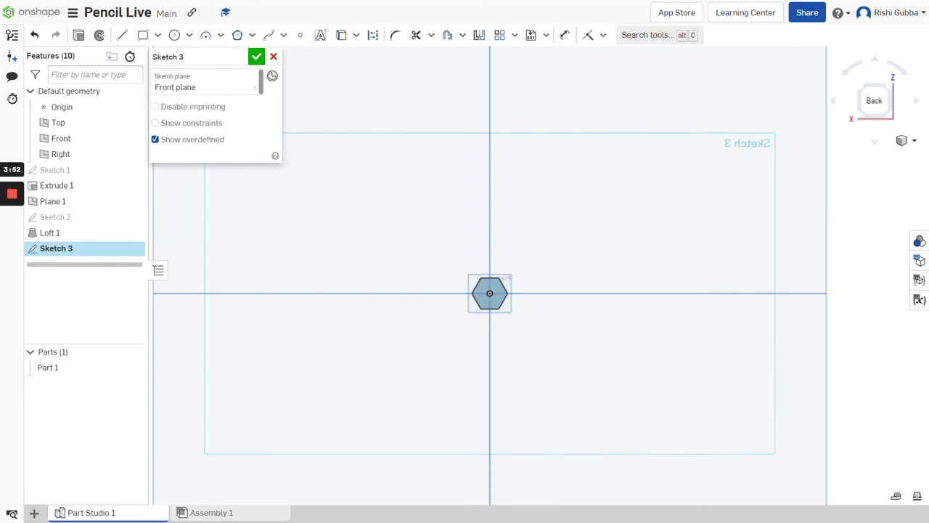
click(175, 35)
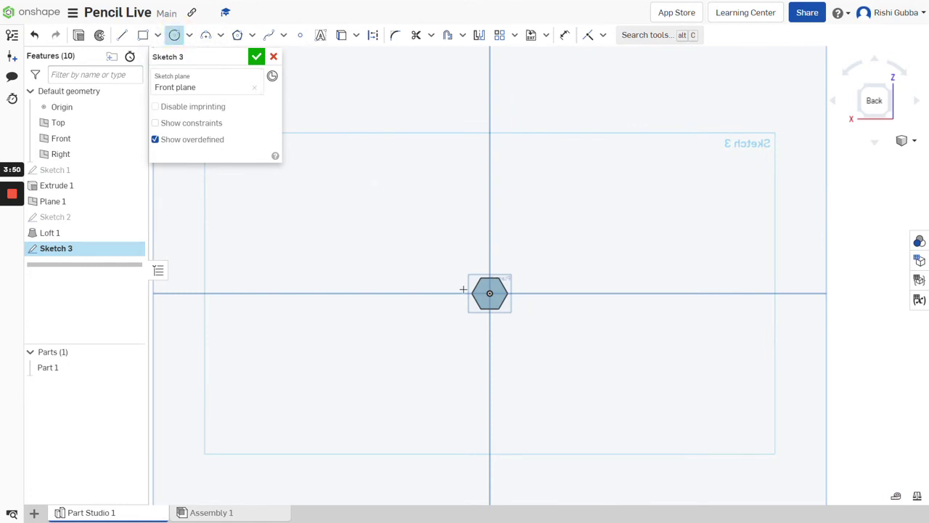
click(489, 293)
click(528, 305)
- Dimension the circle's diameter to 10 mm and finish the sketch
click(564, 34)
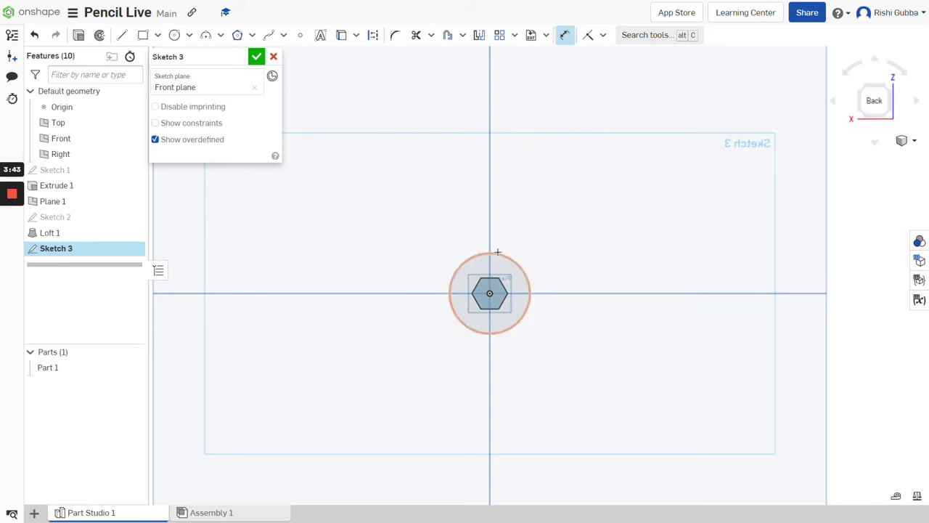
click(498, 253)
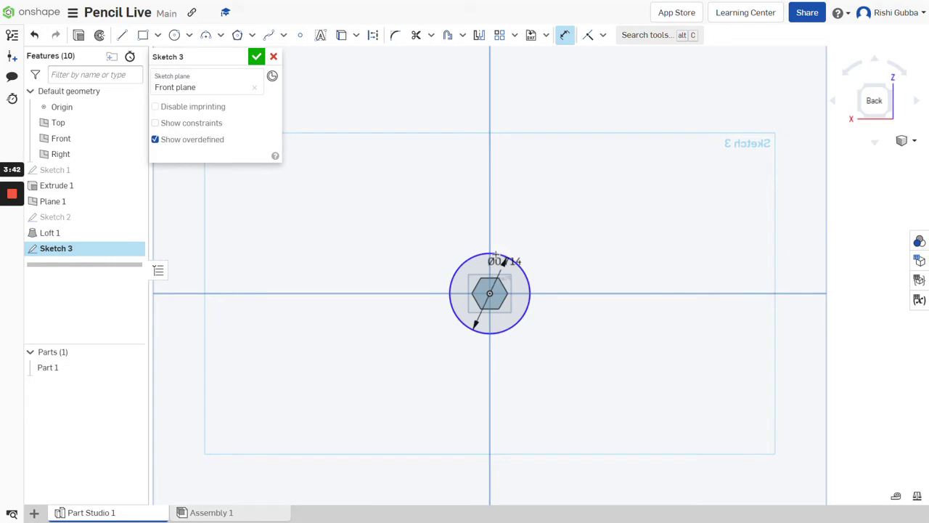
click(503, 211)
key(BackSpace)
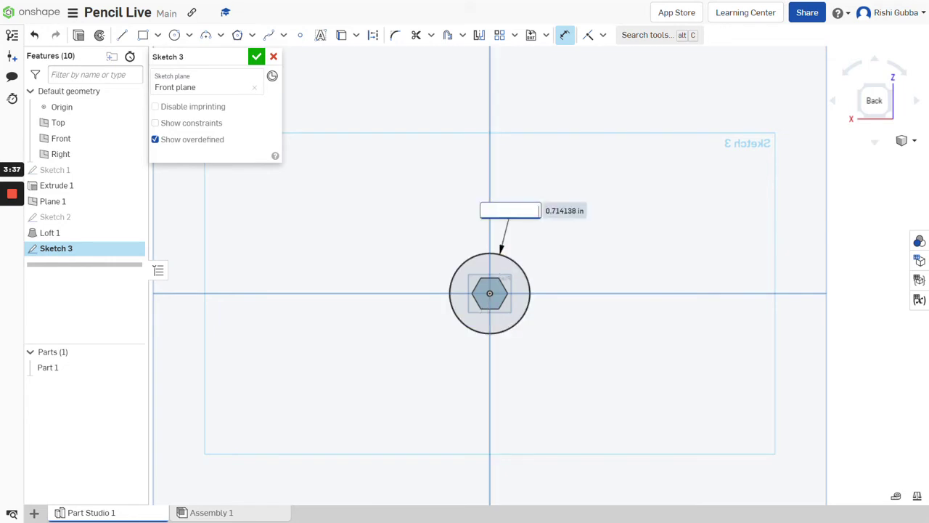
text(10mm)
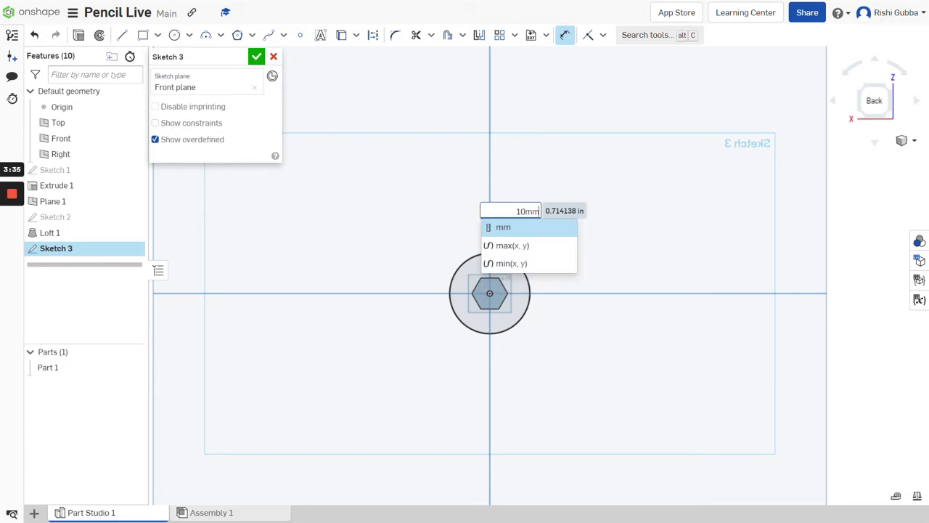
key(Return)
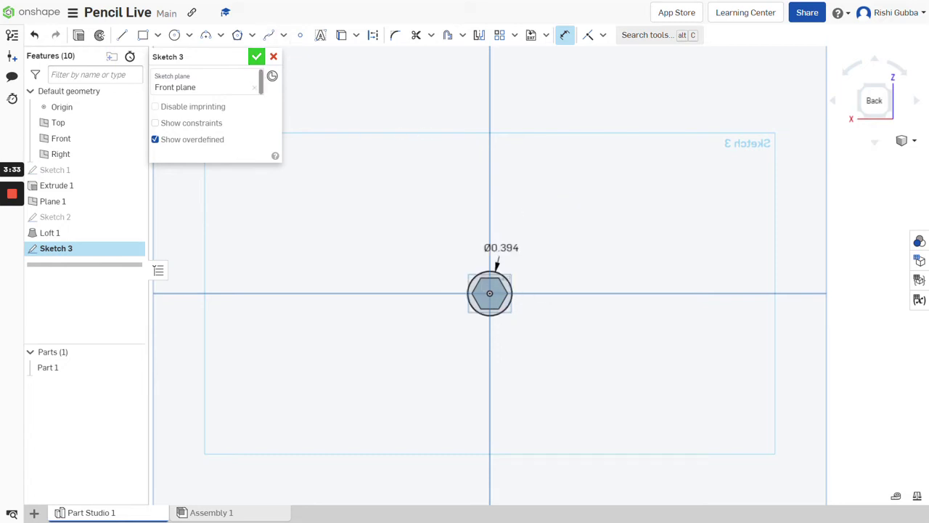
click(255, 56)
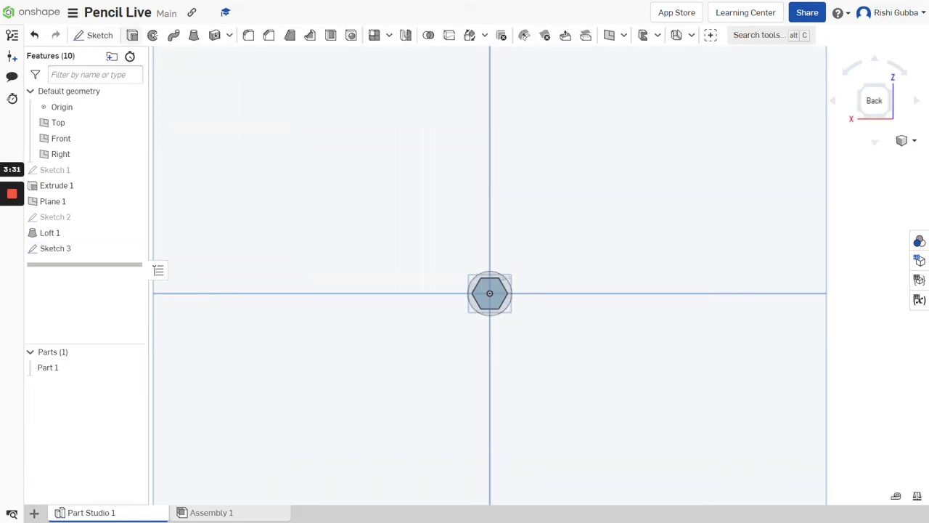
- Extrude the 10 mm circle with a blind depth of 8 mm, adding it to Part 1
click(132, 35)
click(476, 290)
click(189, 89)
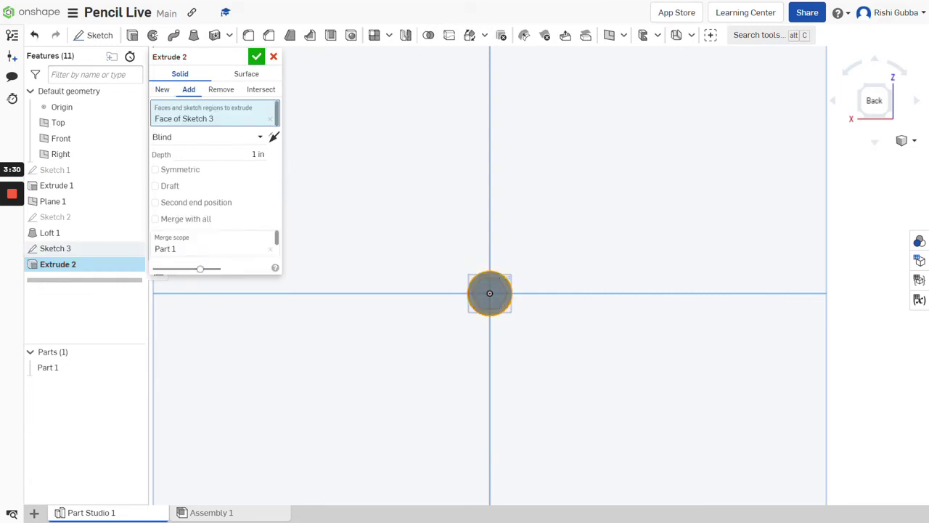
click(246, 154)
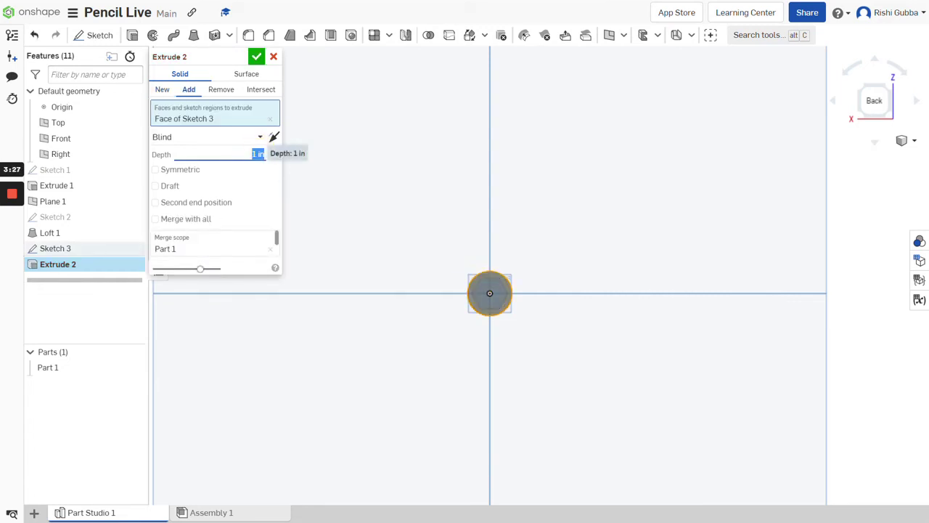
text(8)
key(Return)
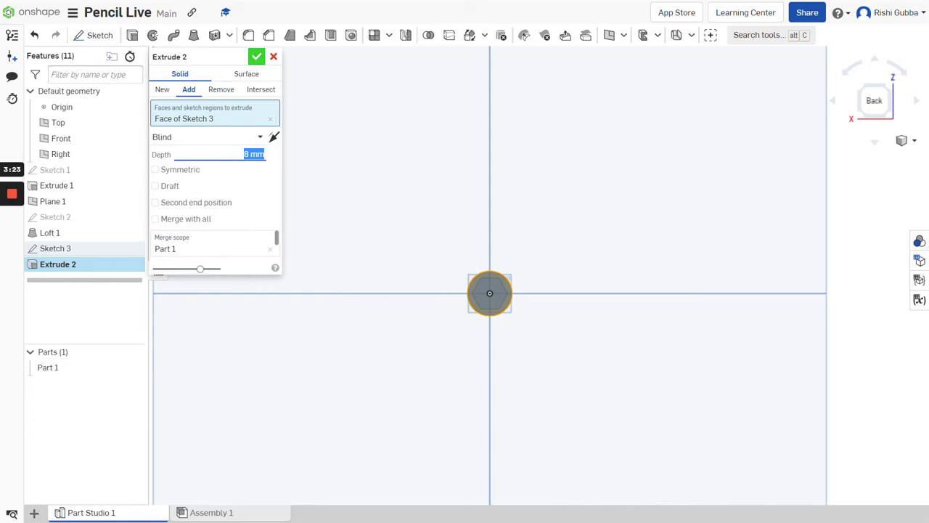
click(256, 57)
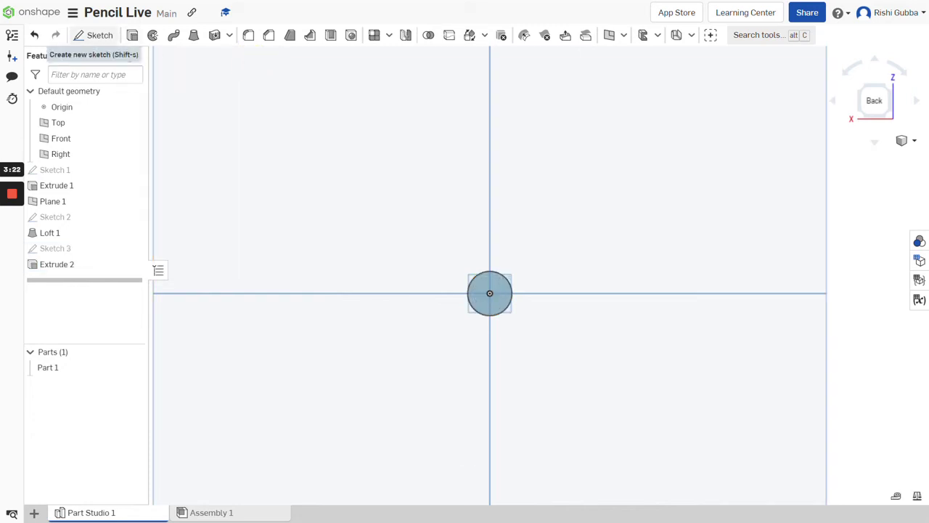
- Start a sketch on the pencil's back end face and draw a circle about 0.78 in in diameter centred on the origin
click(95, 35)
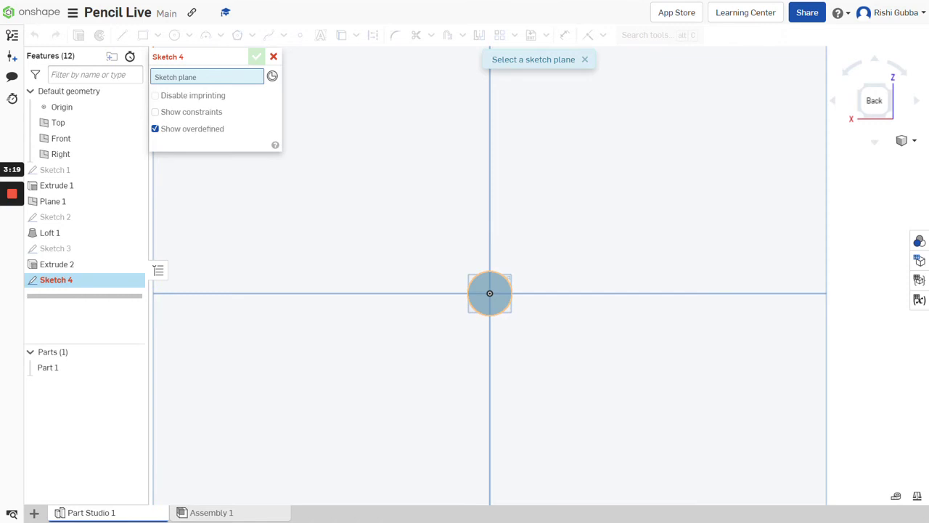
click(489, 301)
key(c)
click(489, 294)
click(531, 296)
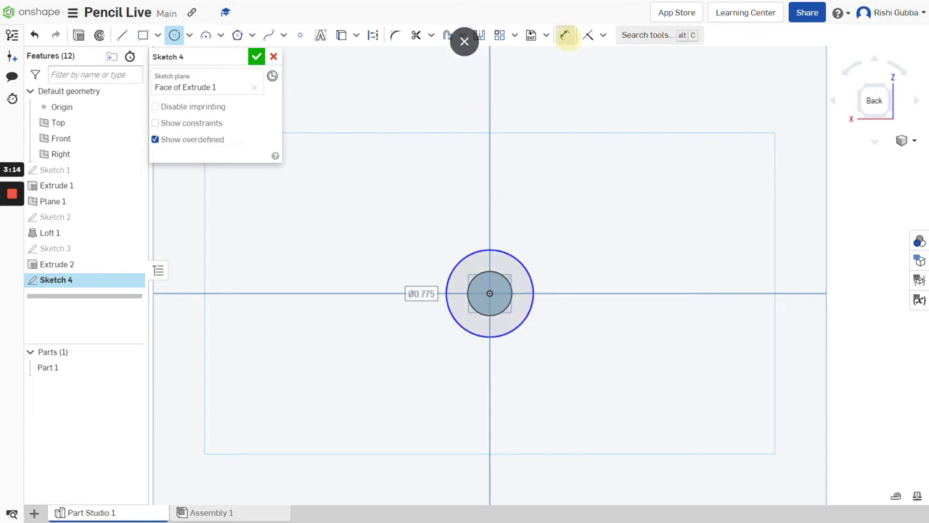
- Dimension the circle's diameter to 8 mm and finish the sketch
click(565, 35)
click(465, 251)
click(450, 214)
text(8mm)
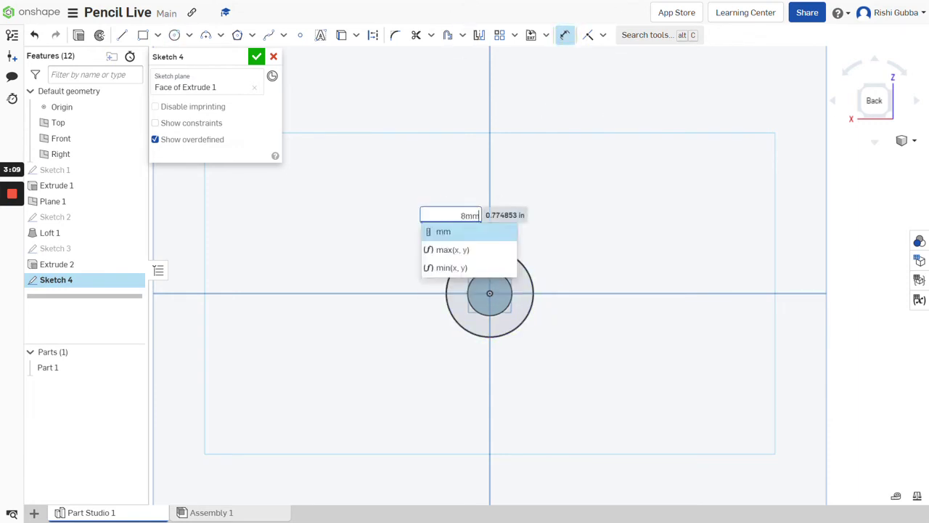
key(Return)
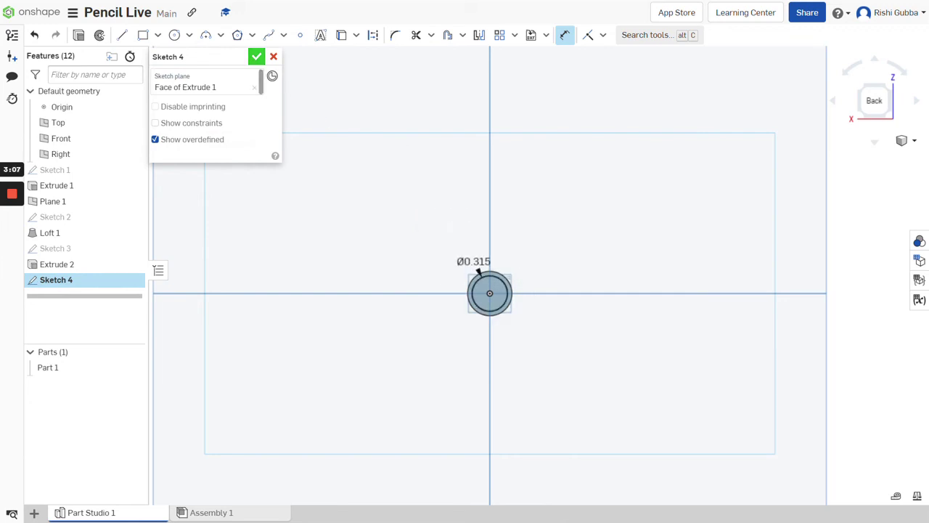
click(256, 56)
- Extrude the 8 mm circle with a blind depth of 5 mm, adding it to Part 1
click(132, 34)
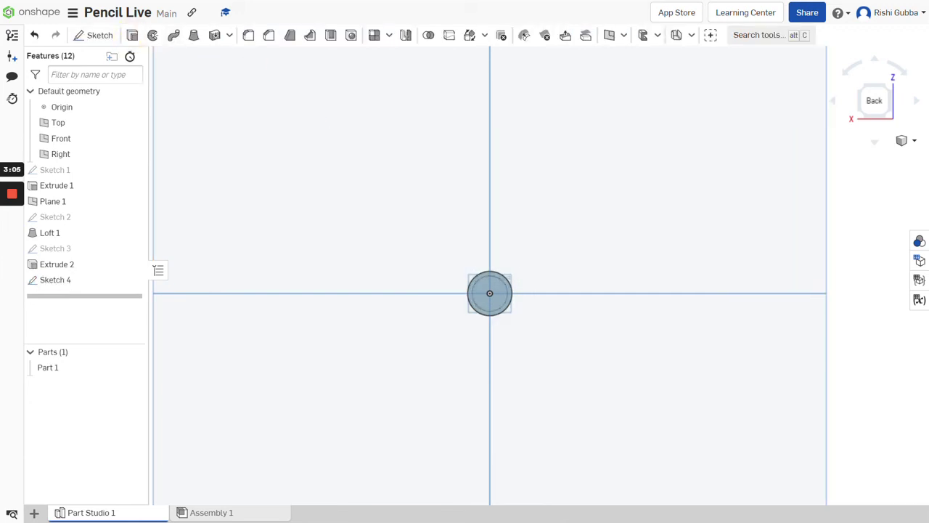
click(490, 293)
click(188, 89)
click(257, 154)
text(5 mm)
key(Return)
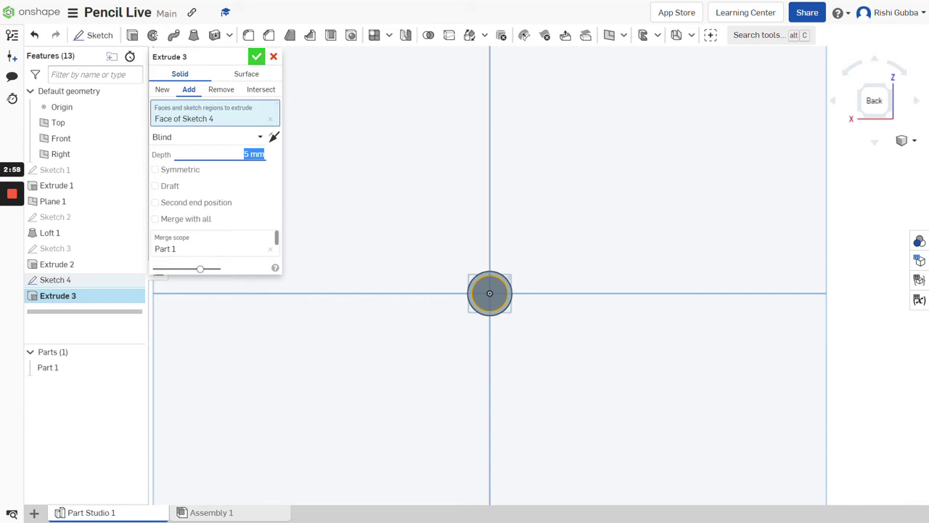
click(257, 55)
- Start a sketch on the Front plane and draw a circle about 0.78 in in diameter centred on the origin
right_drag(426, 160, 653, 181)
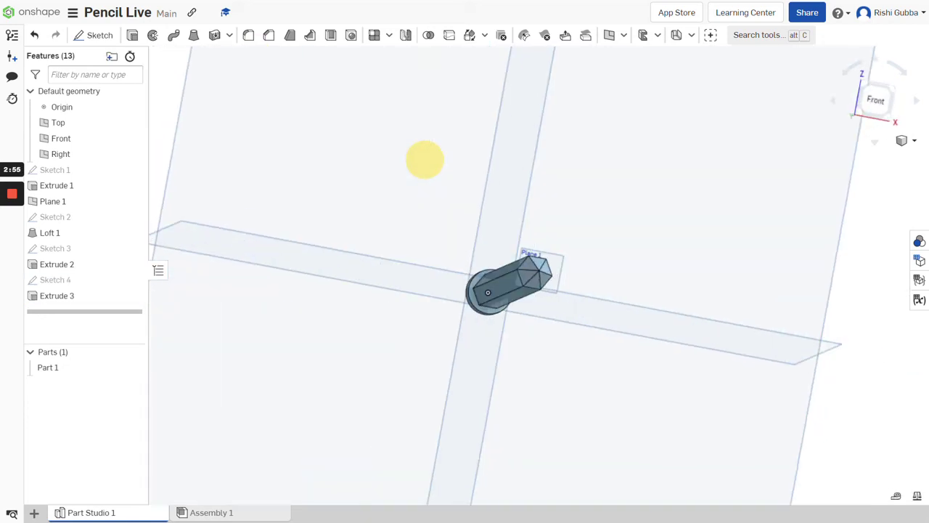
click(874, 100)
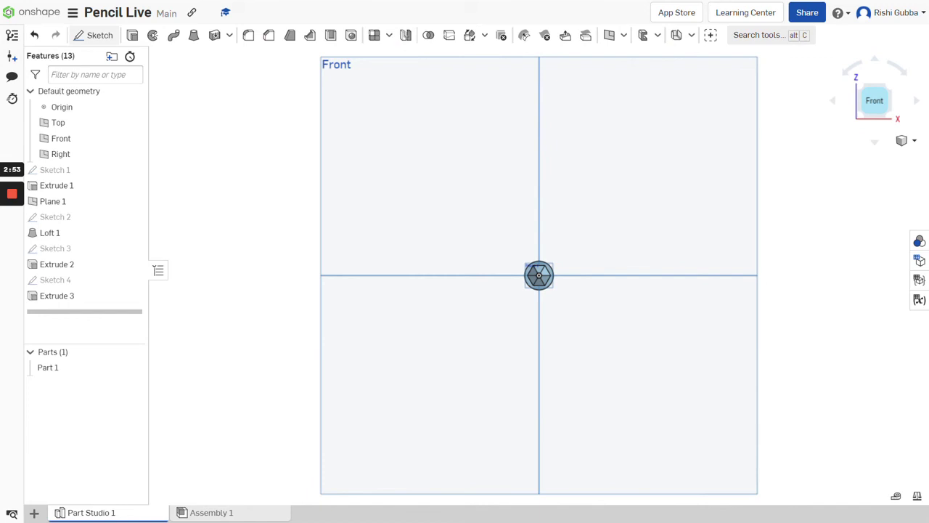
click(94, 35)
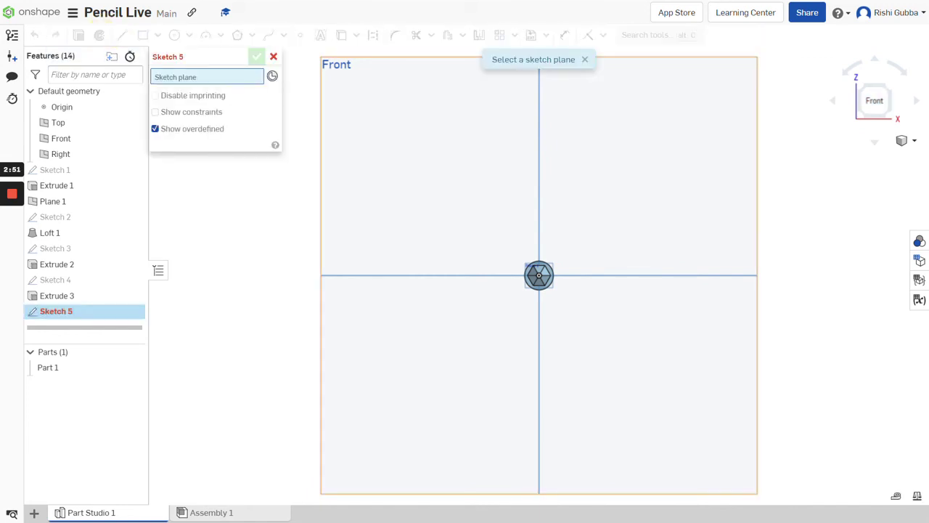
click(390, 184)
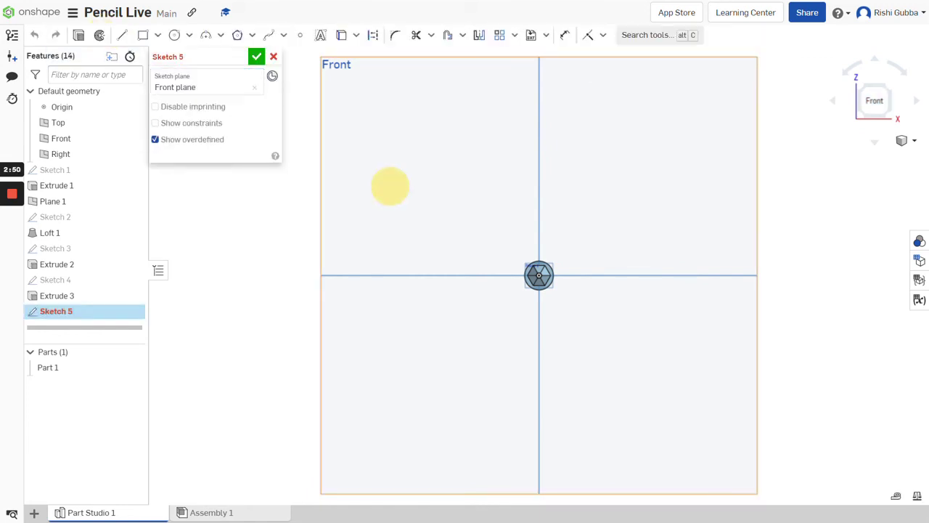
key(c)
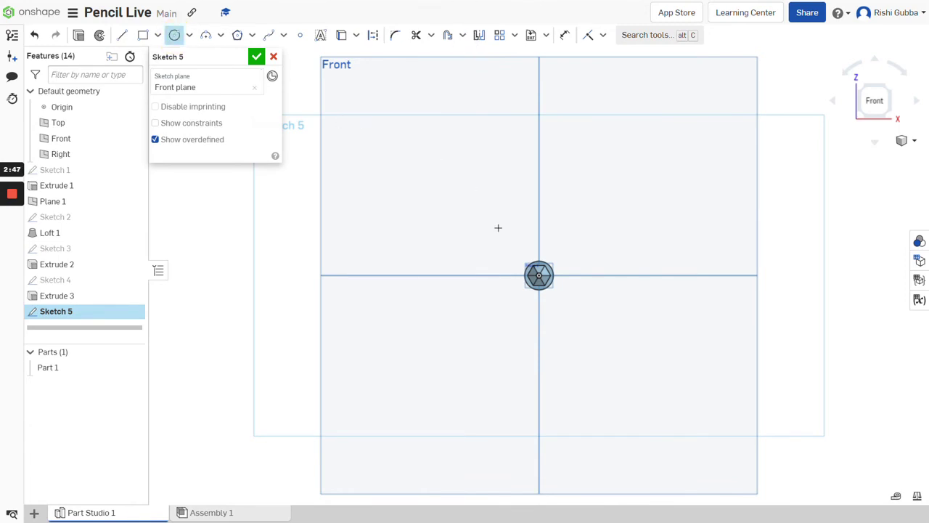
click(539, 275)
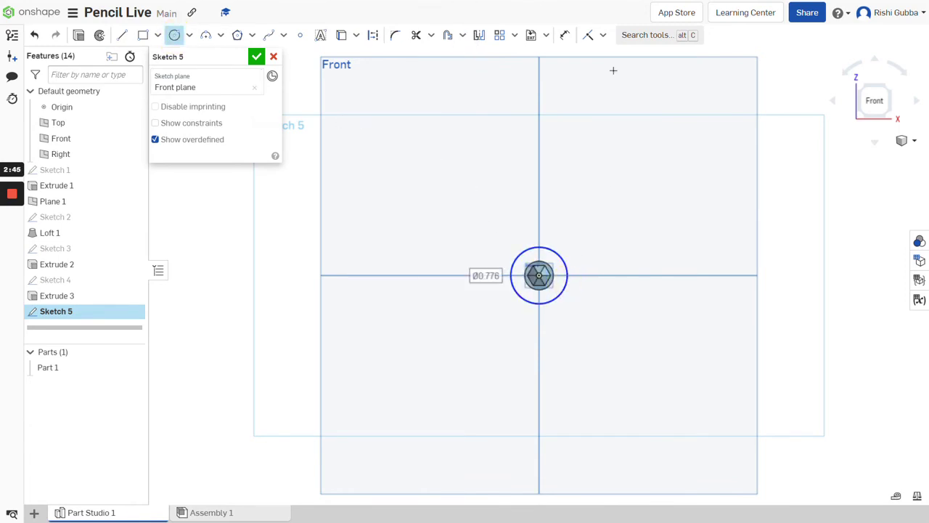
- Dimension the circle's diameter to 0.005 in and finish the sketch
key(u)
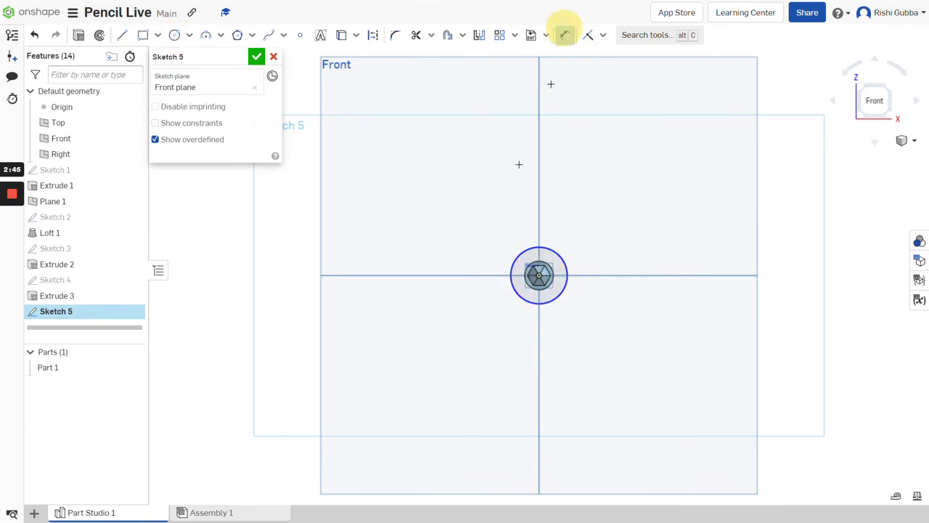
click(513, 259)
click(452, 220)
key(BackSpace)
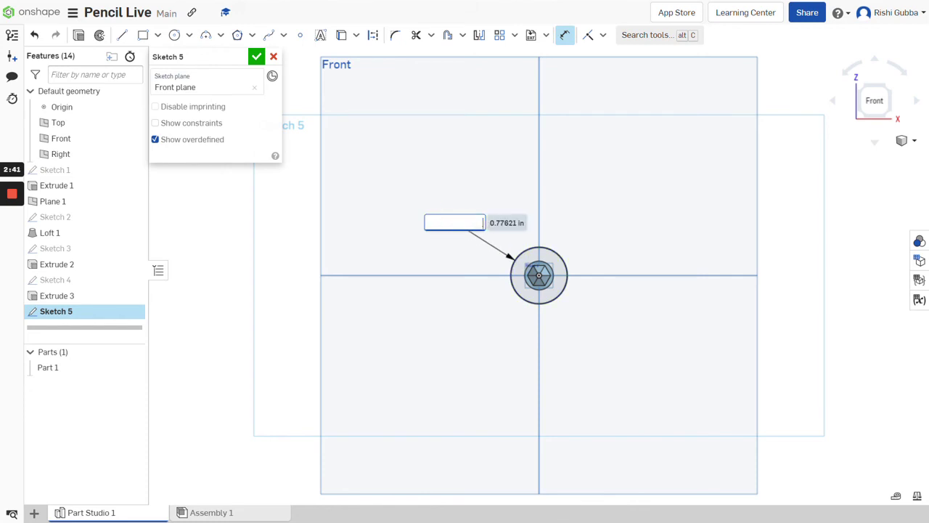
text(.005m)
key(BackSpace)
text(in)
key(Return)
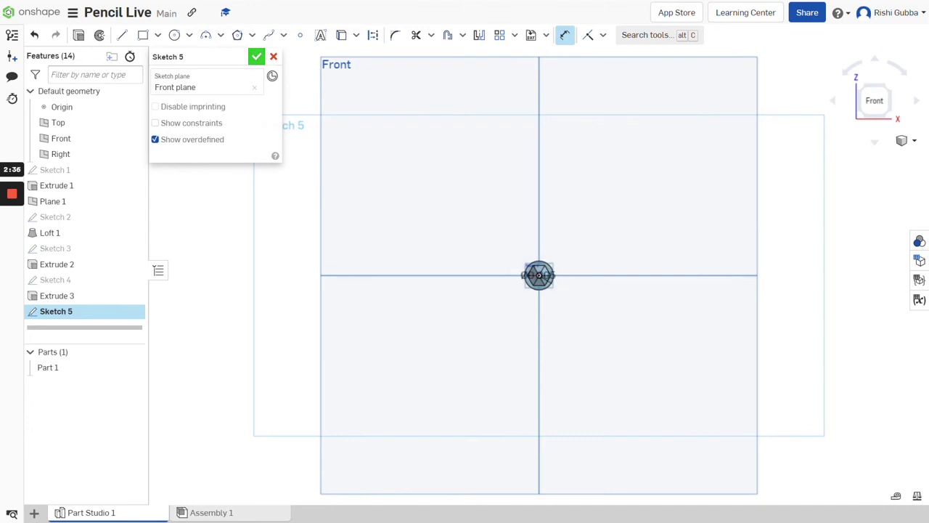
key(l)
click(256, 55)
- Extrude the 0.005 in circle with a blind depth of 6.5 in, adding it to Part 1
key(shift+e)
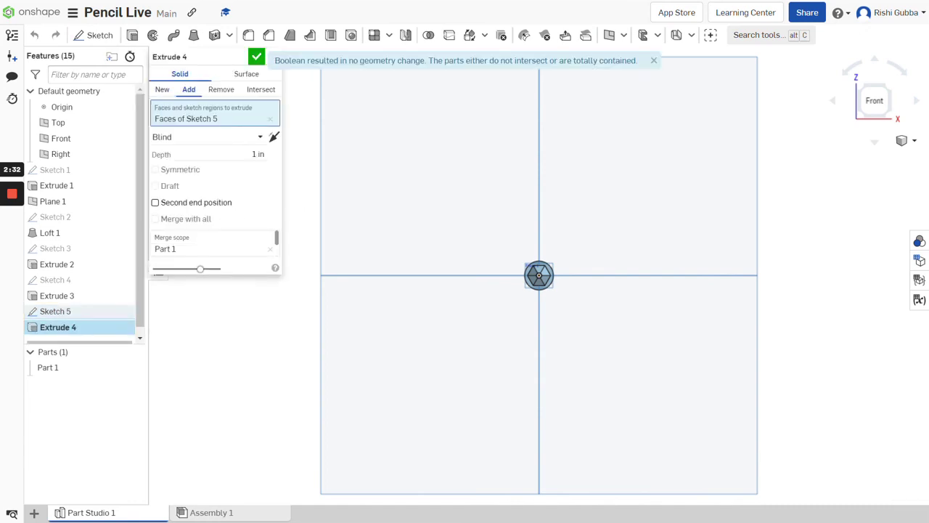
click(239, 155)
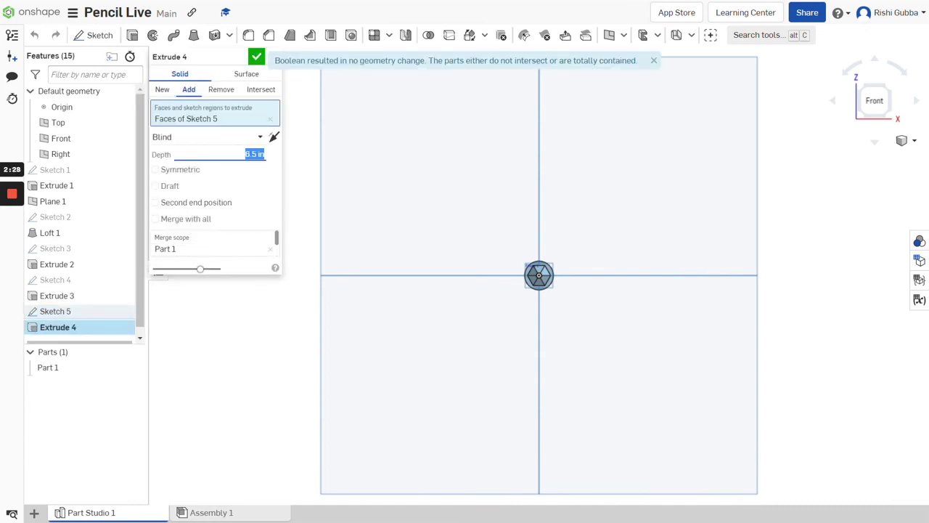
click(273, 164)
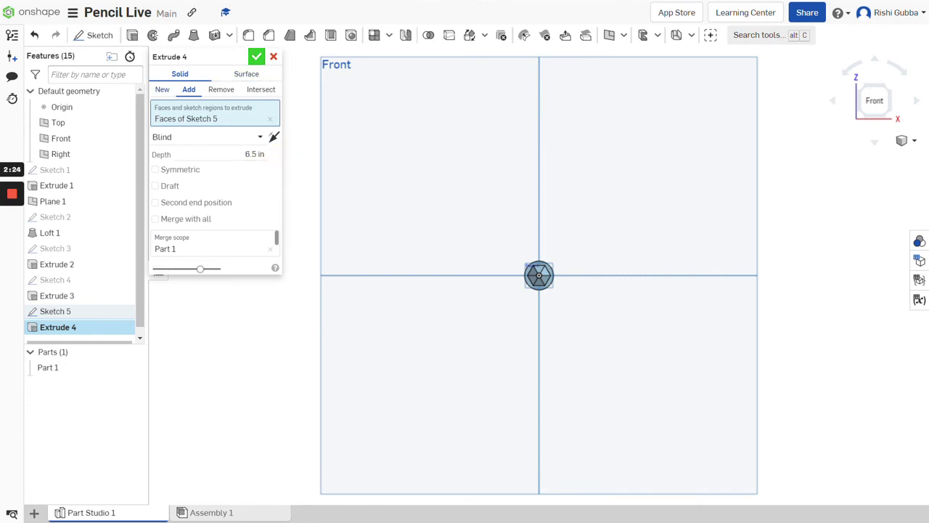
click(257, 56)
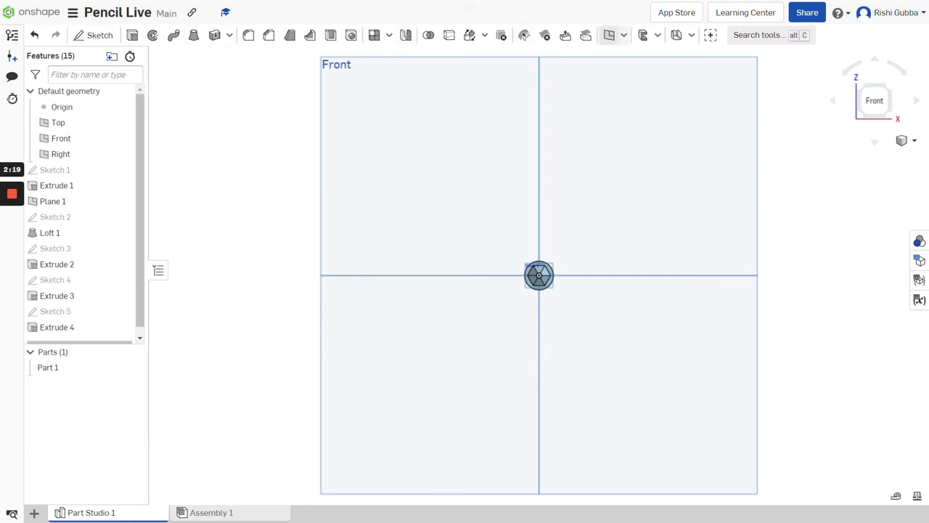
- Create a plane offset 0.01 in from the small round end face at the pencil's tip
click(606, 40)
scroll(498, 305, up, 2)
key(shift+p)
scroll(789, 150, up, 4)
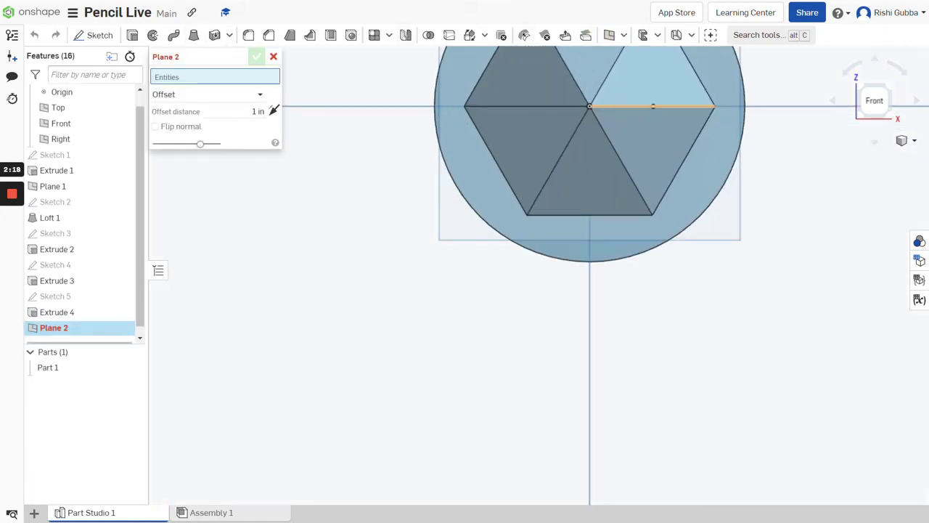
right_drag(789, 150, 793, 151)
scroll(756, 135, up, 6)
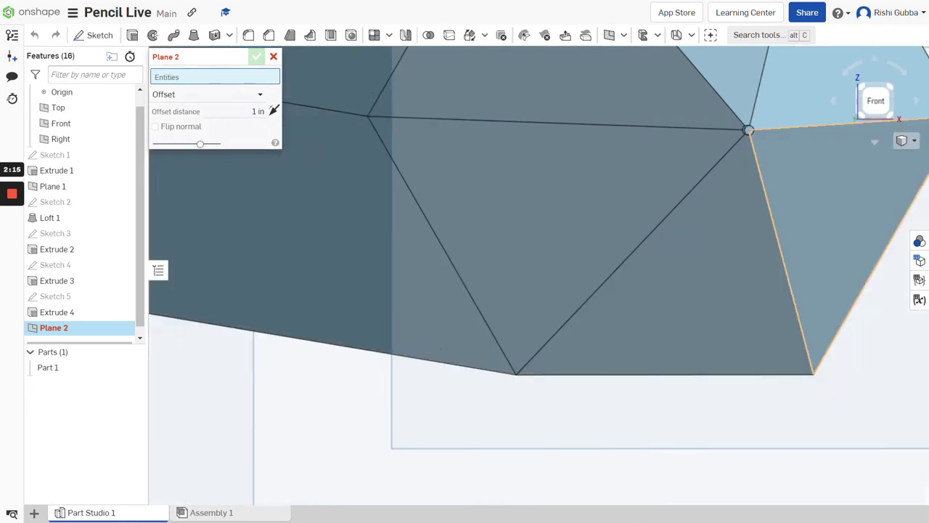
click(705, 121)
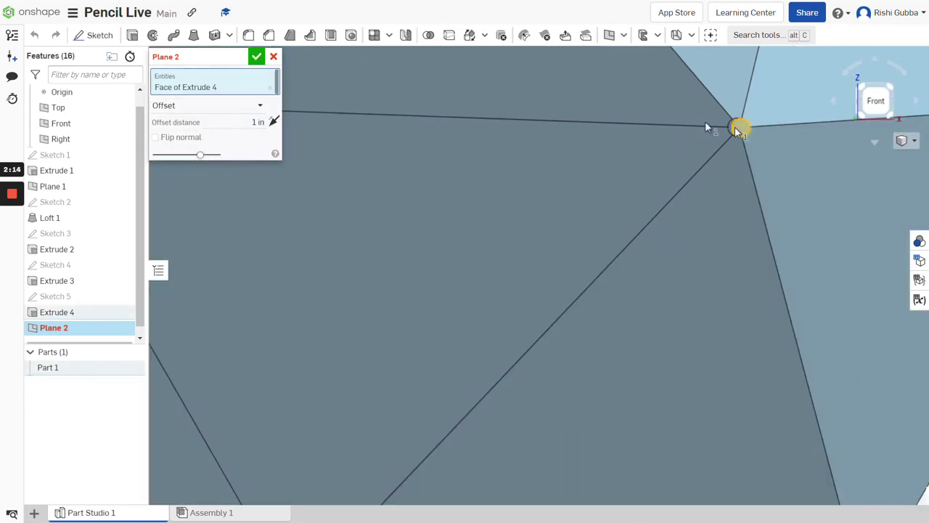
click(255, 121)
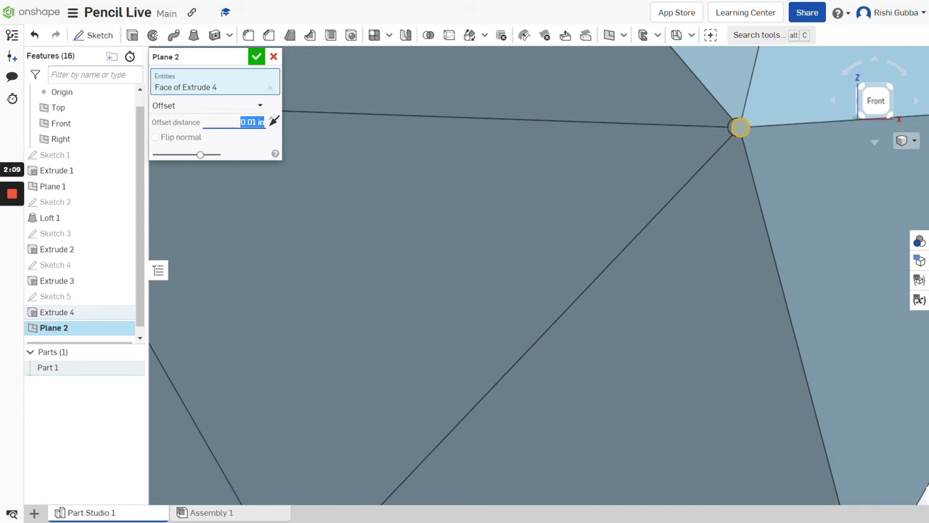
click(256, 56)
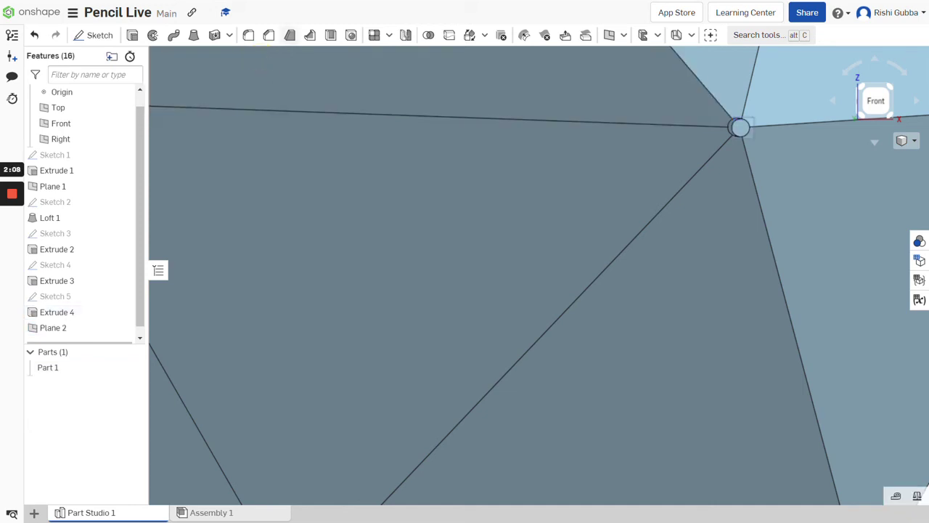
- Start a sketch on Plane 2, just in front of the pencil's tip
click(93, 34)
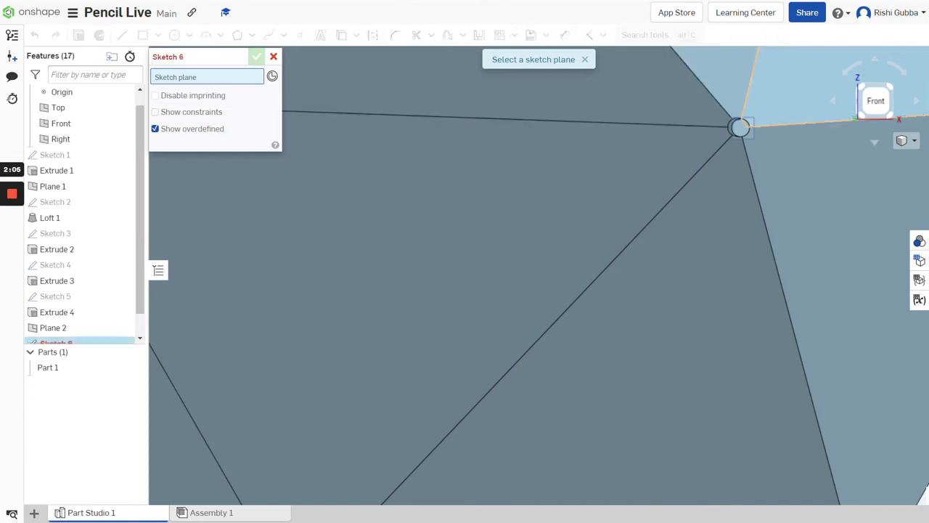
scroll(739, 129, up, 3)
right_drag(808, 143, 867, 181)
click(858, 386)
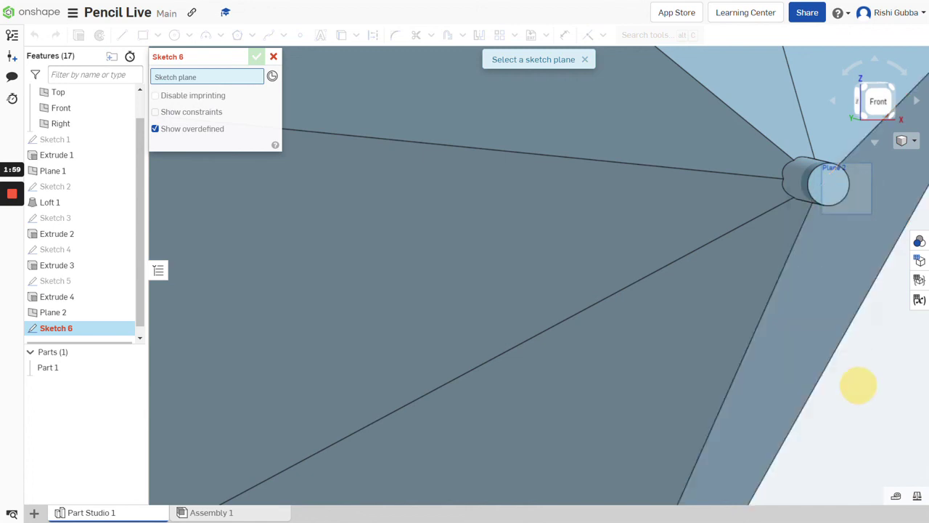
scroll(902, 274, down, 2)
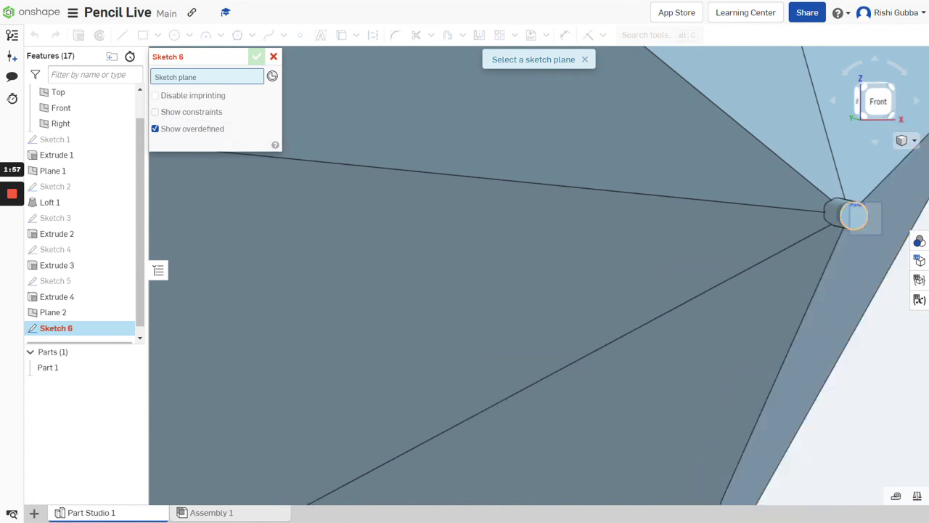
scroll(892, 345, down, 2)
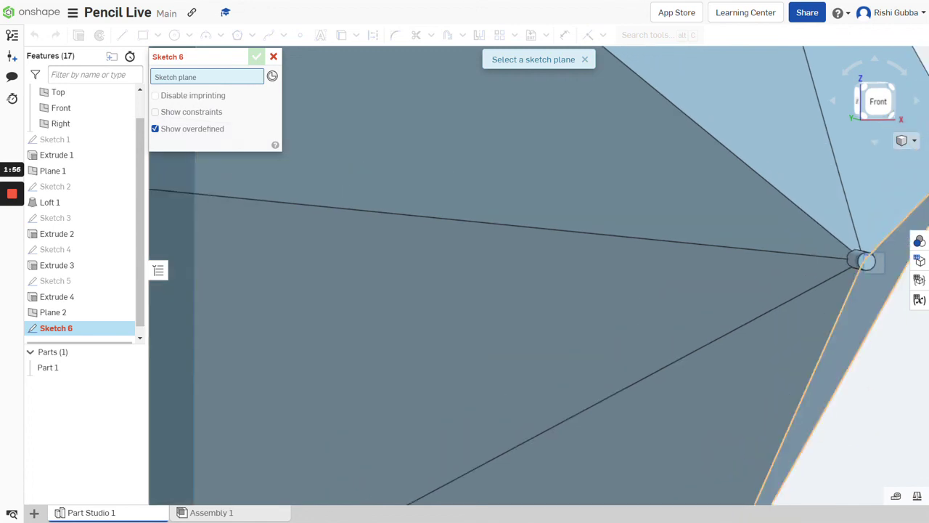
scroll(874, 286, up, 2)
right_drag(817, 297, 845, 297)
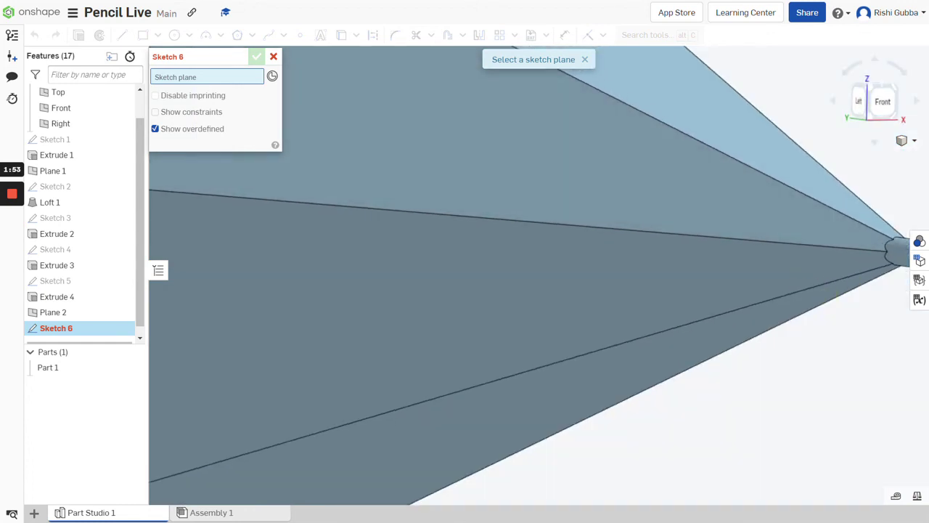
middle_drag(845, 296, 619, 350)
click(732, 312)
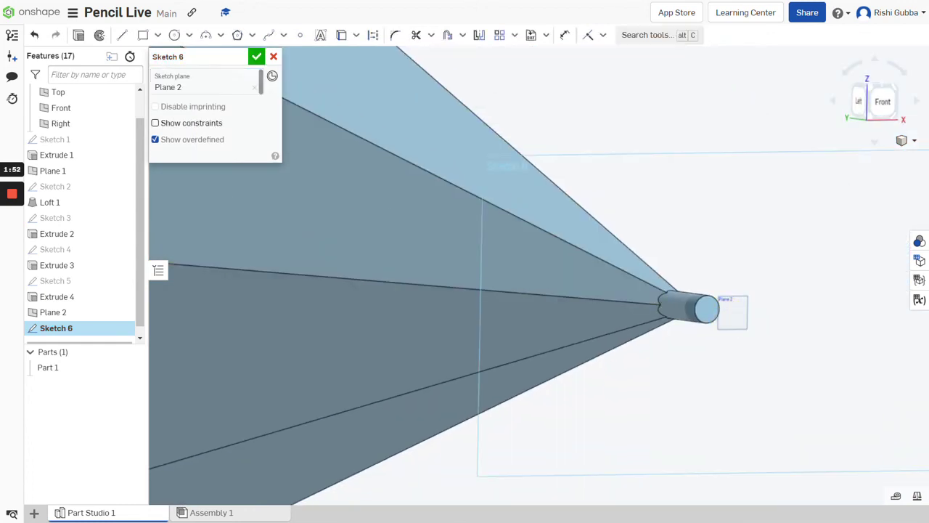
- Place a sketch point at the origin and finish the sketch
right_drag(512, 143, 483, 141)
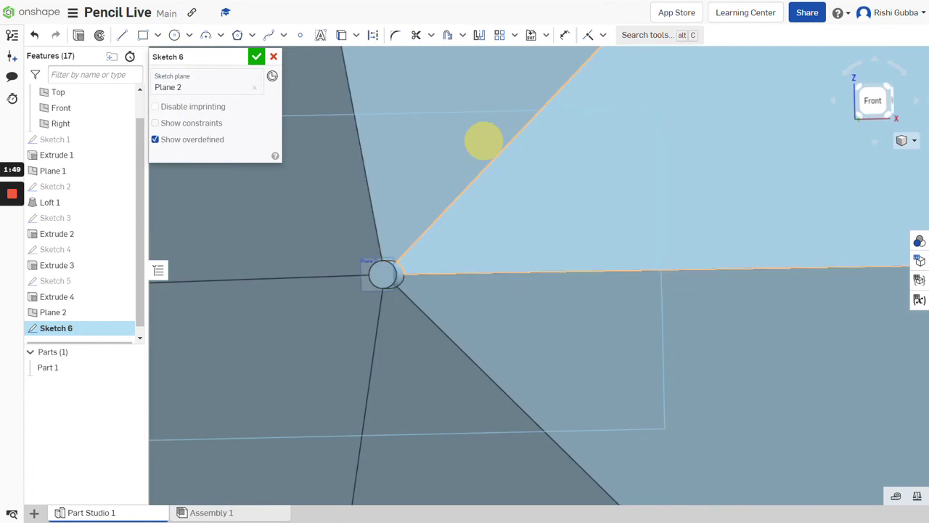
click(300, 35)
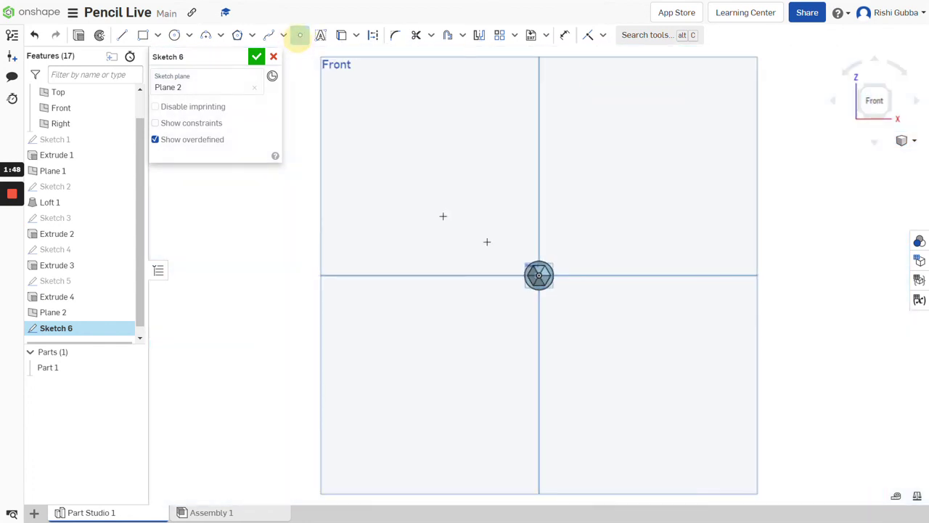
click(538, 275)
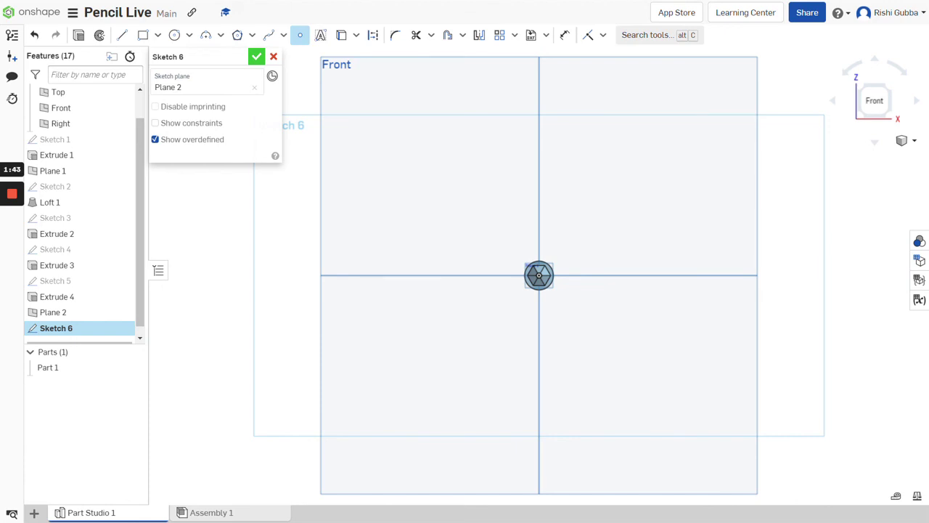
click(256, 56)
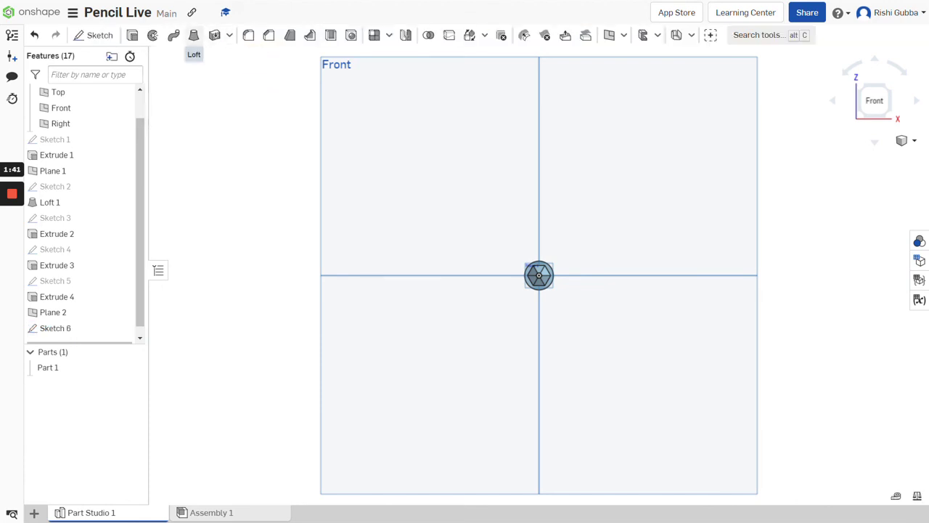
- Loft the lead's small round end face to the sketch point on Plane 2, adding the result to Part 1
click(194, 35)
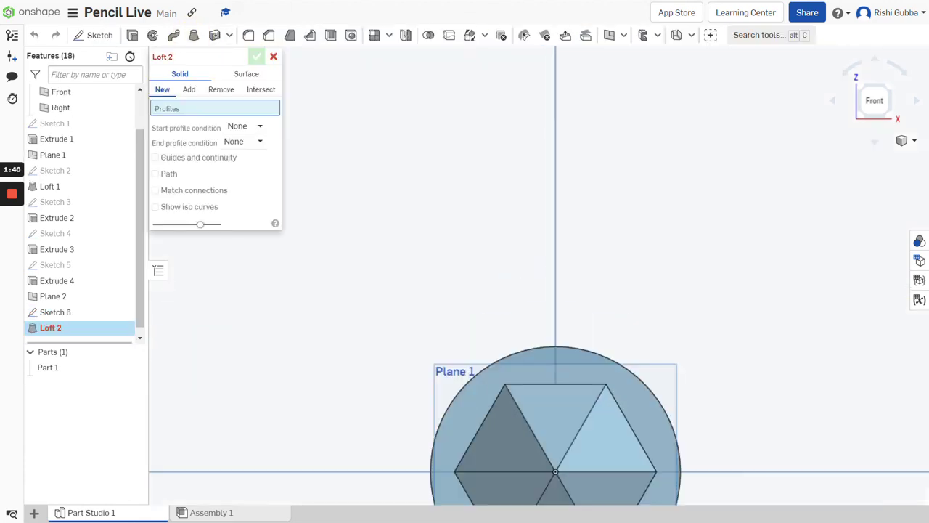
right_drag(643, 278, 651, 278)
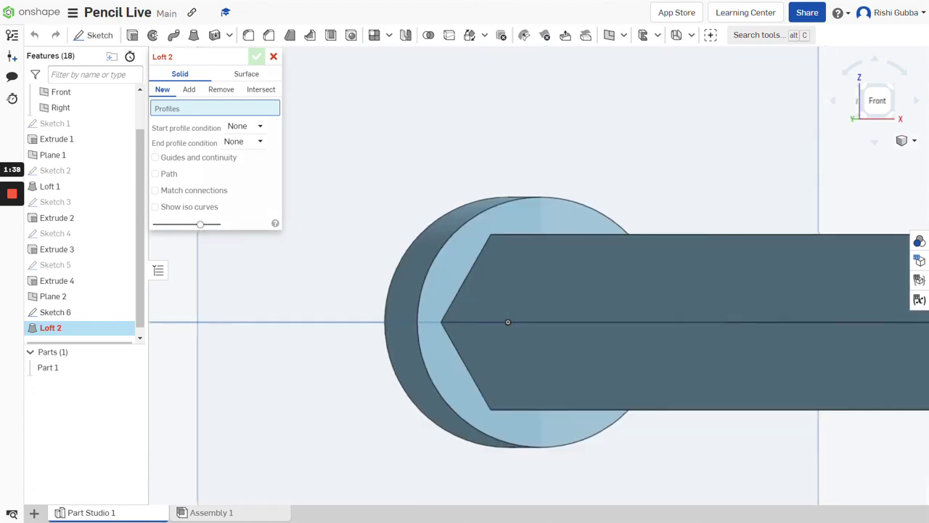
middle_drag(651, 278, 278, 285)
scroll(815, 330, up, 10)
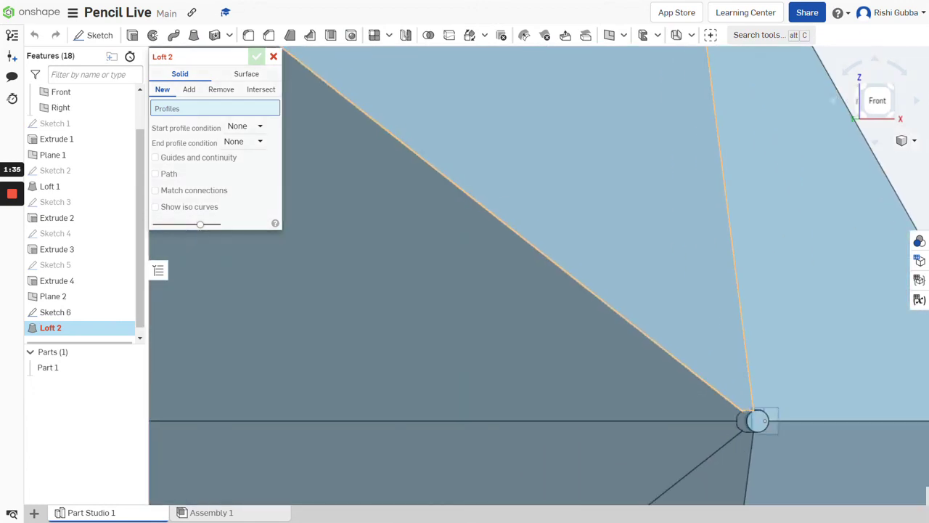
click(653, 366)
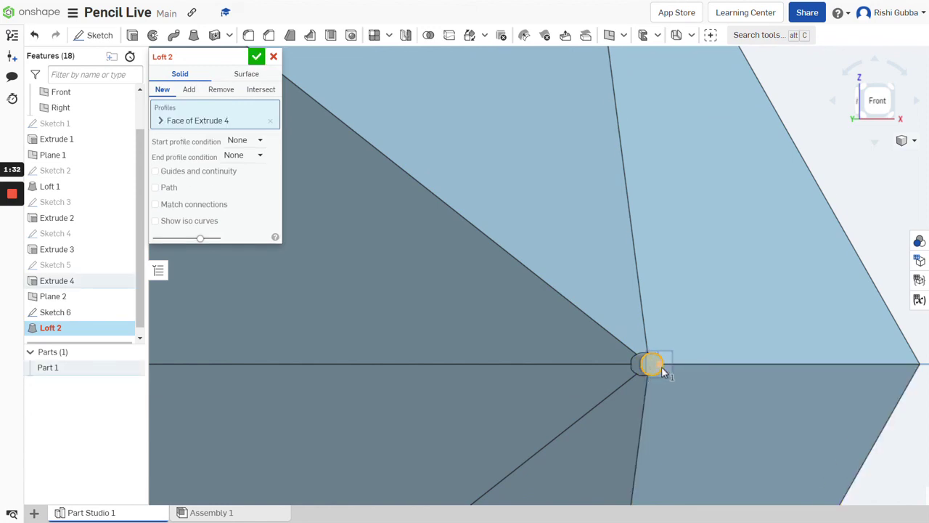
click(658, 365)
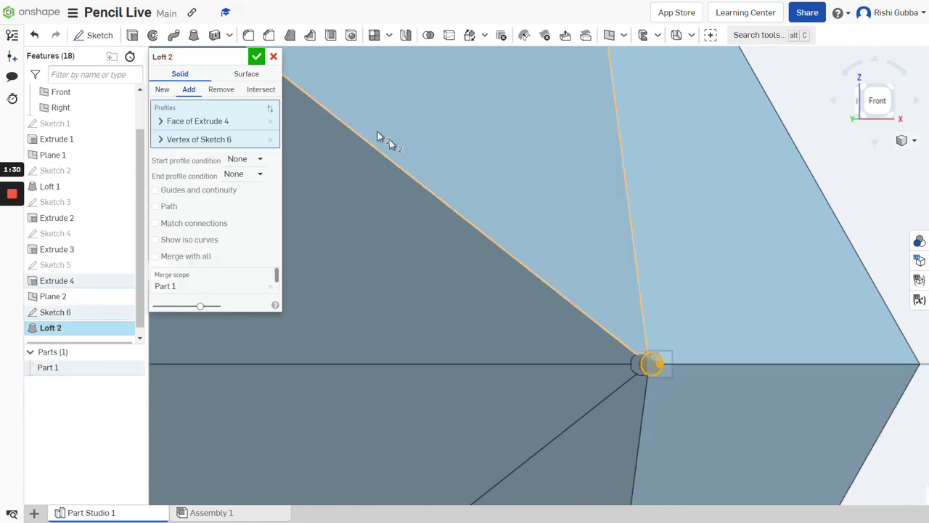
click(256, 56)
- Show the pencil in the trimetric view and hide all planes and the origin
scroll(559, 351, down, 4)
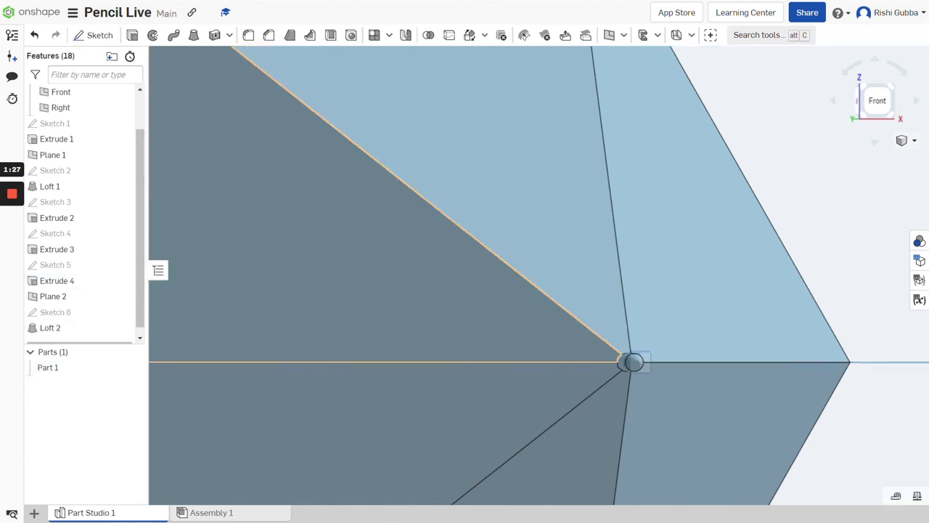
click(914, 140)
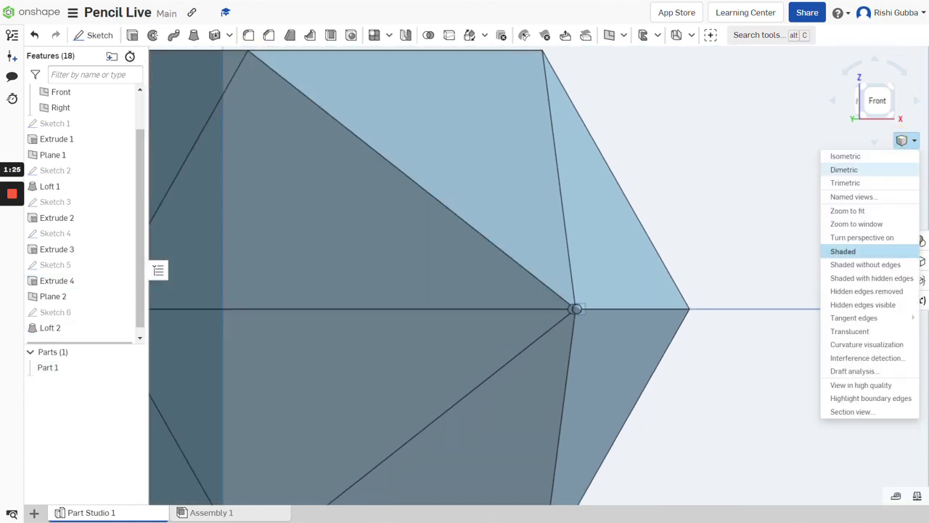
click(833, 182)
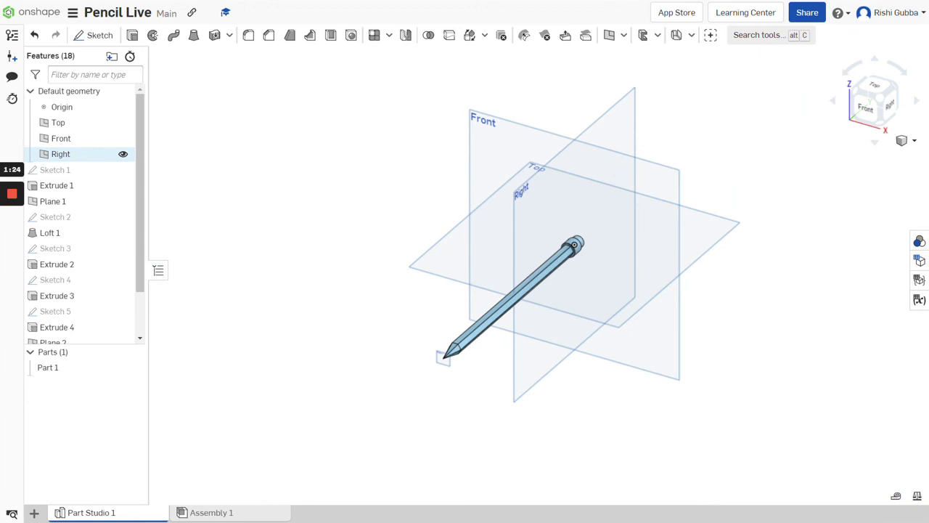
right_click(72, 156)
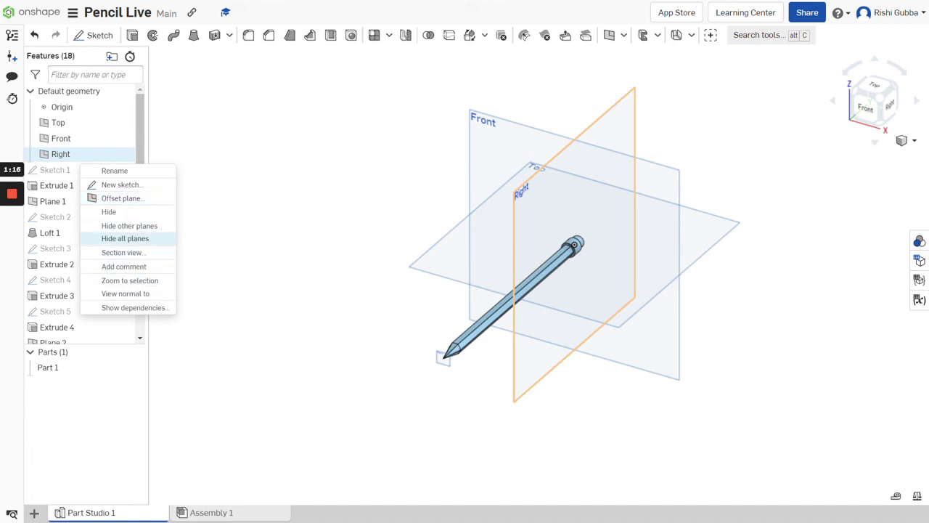
click(125, 238)
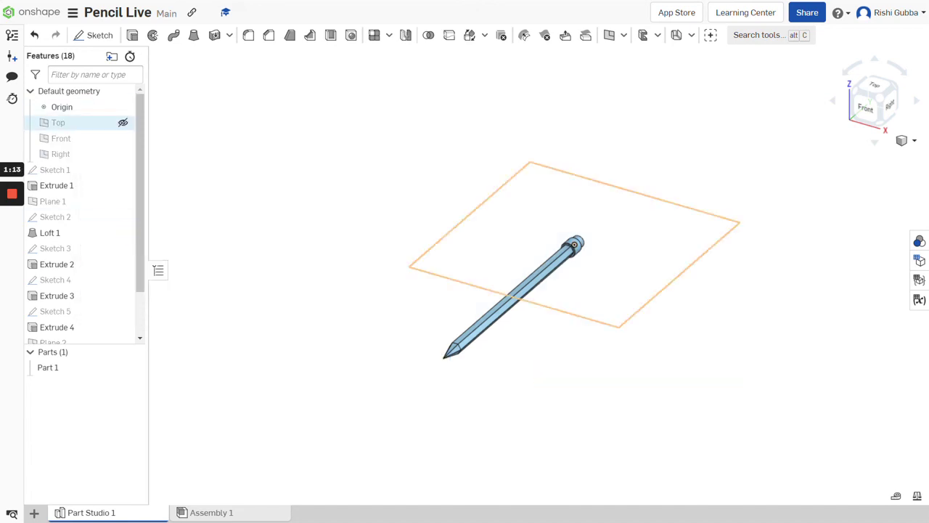
click(123, 107)
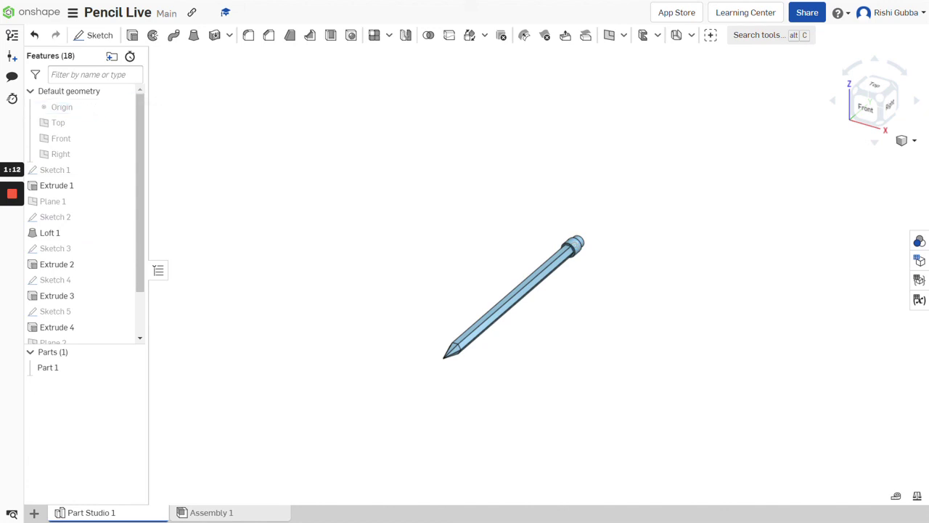